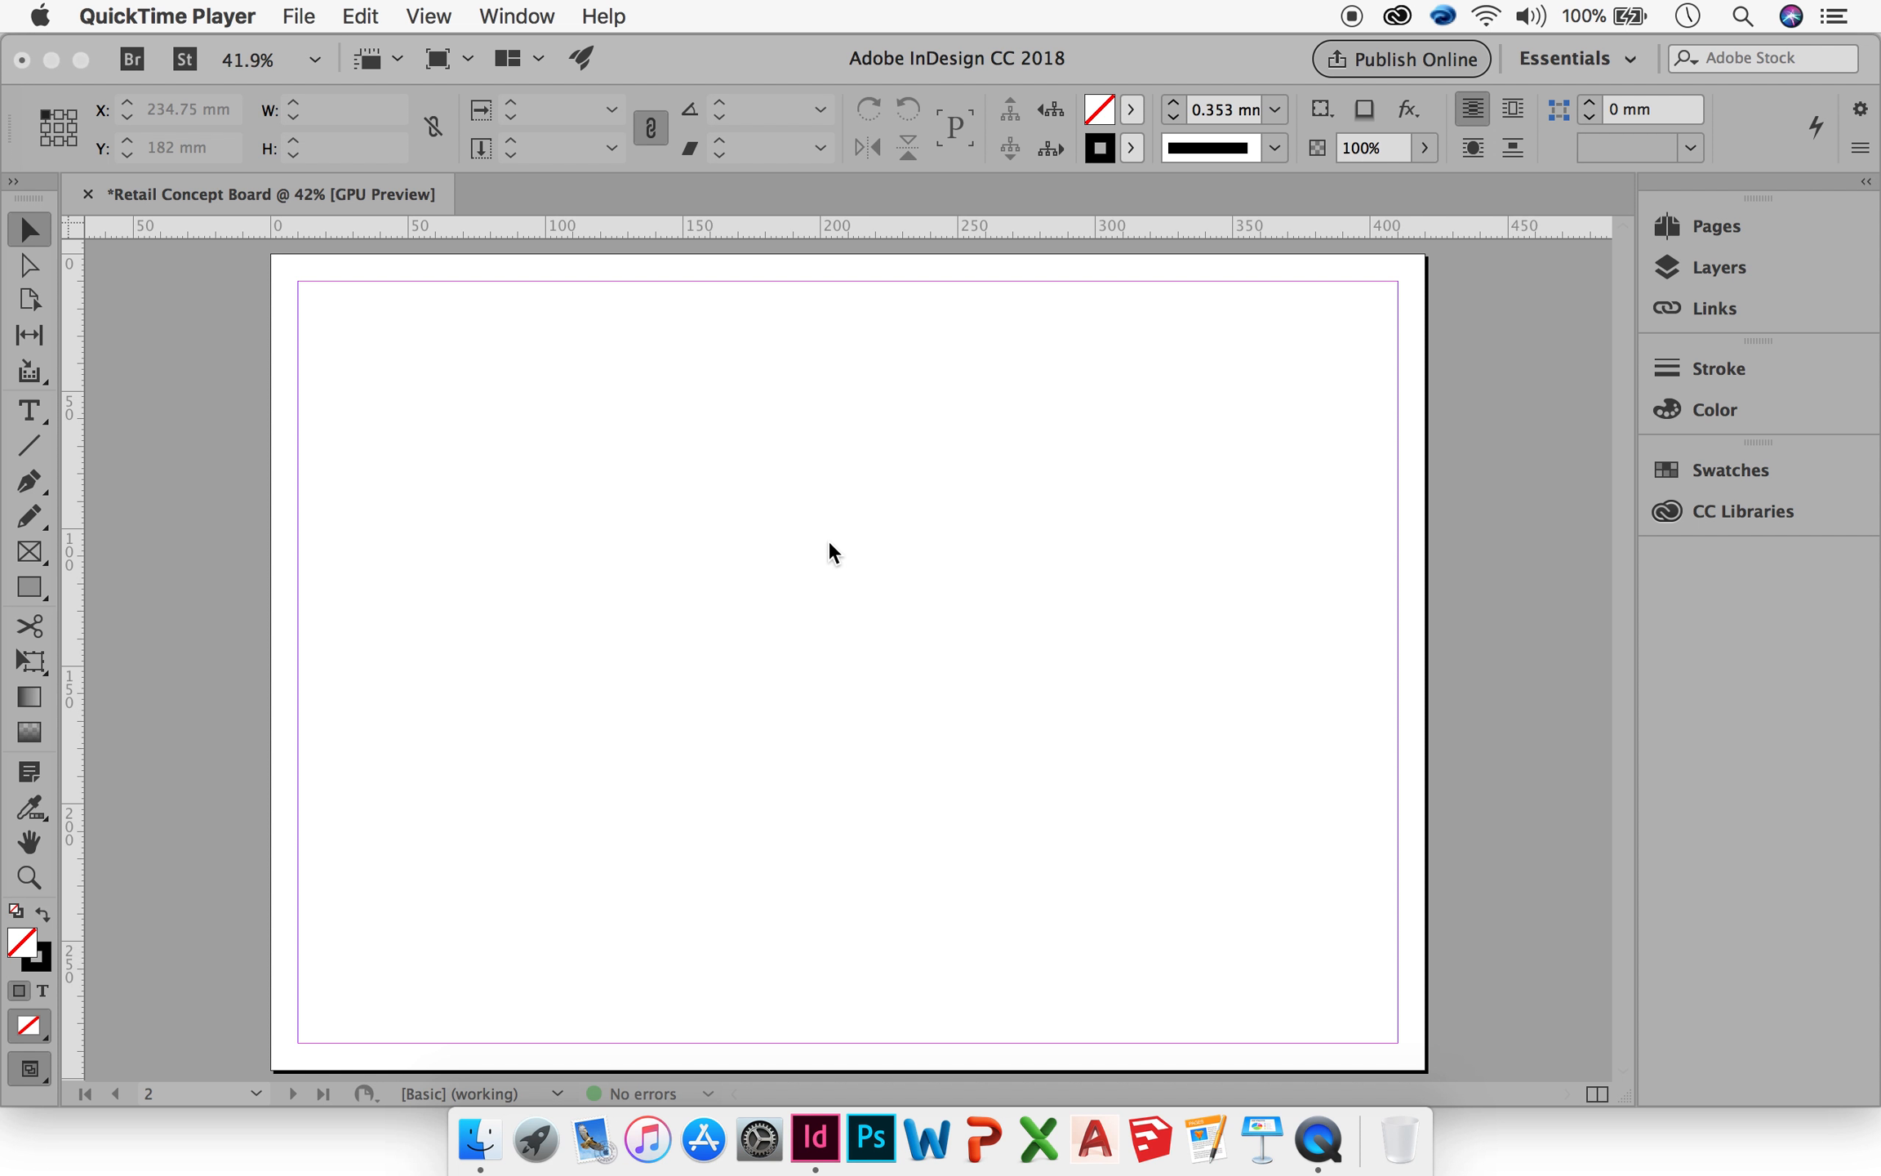
{"action": "left_click", "coordinate": [746, 226]}
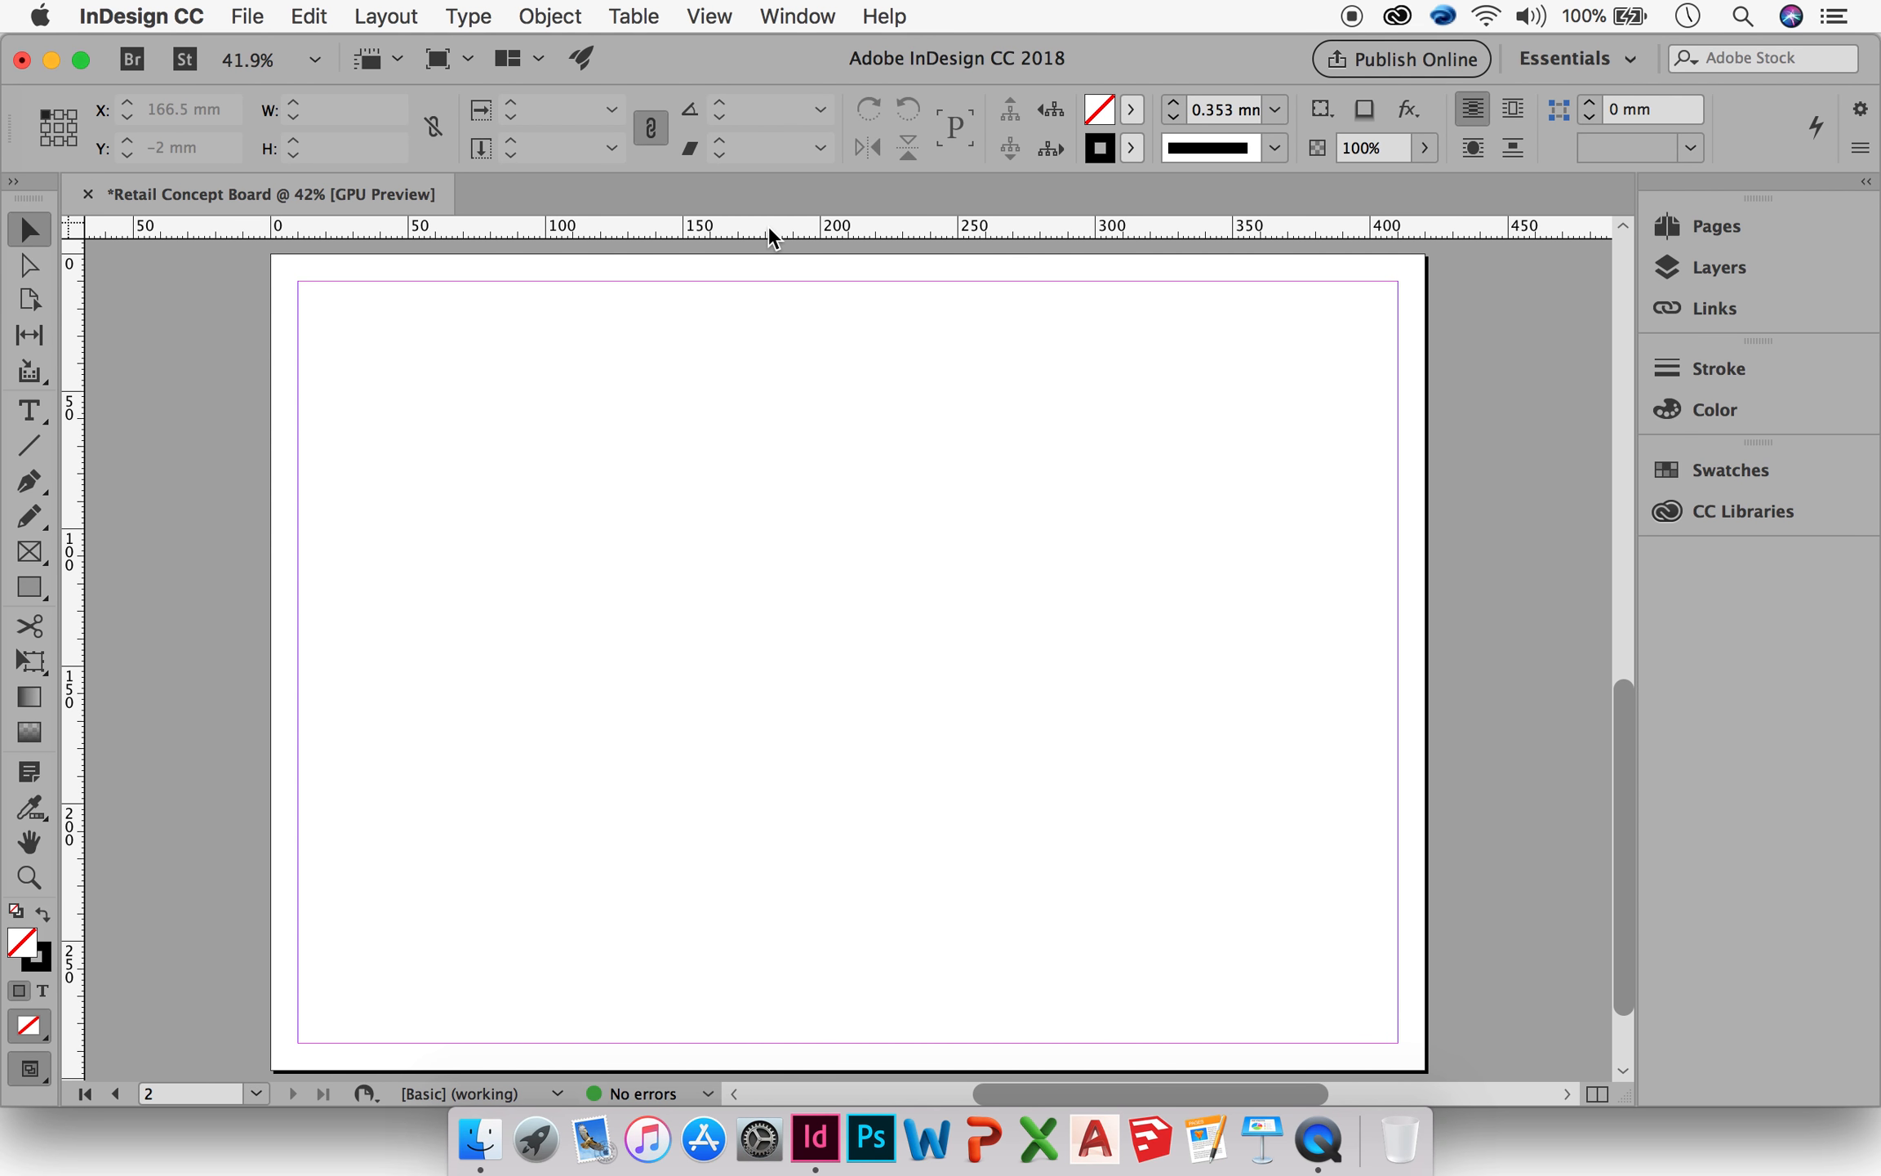
{"action": "left_click", "coordinate": [383, 18]}
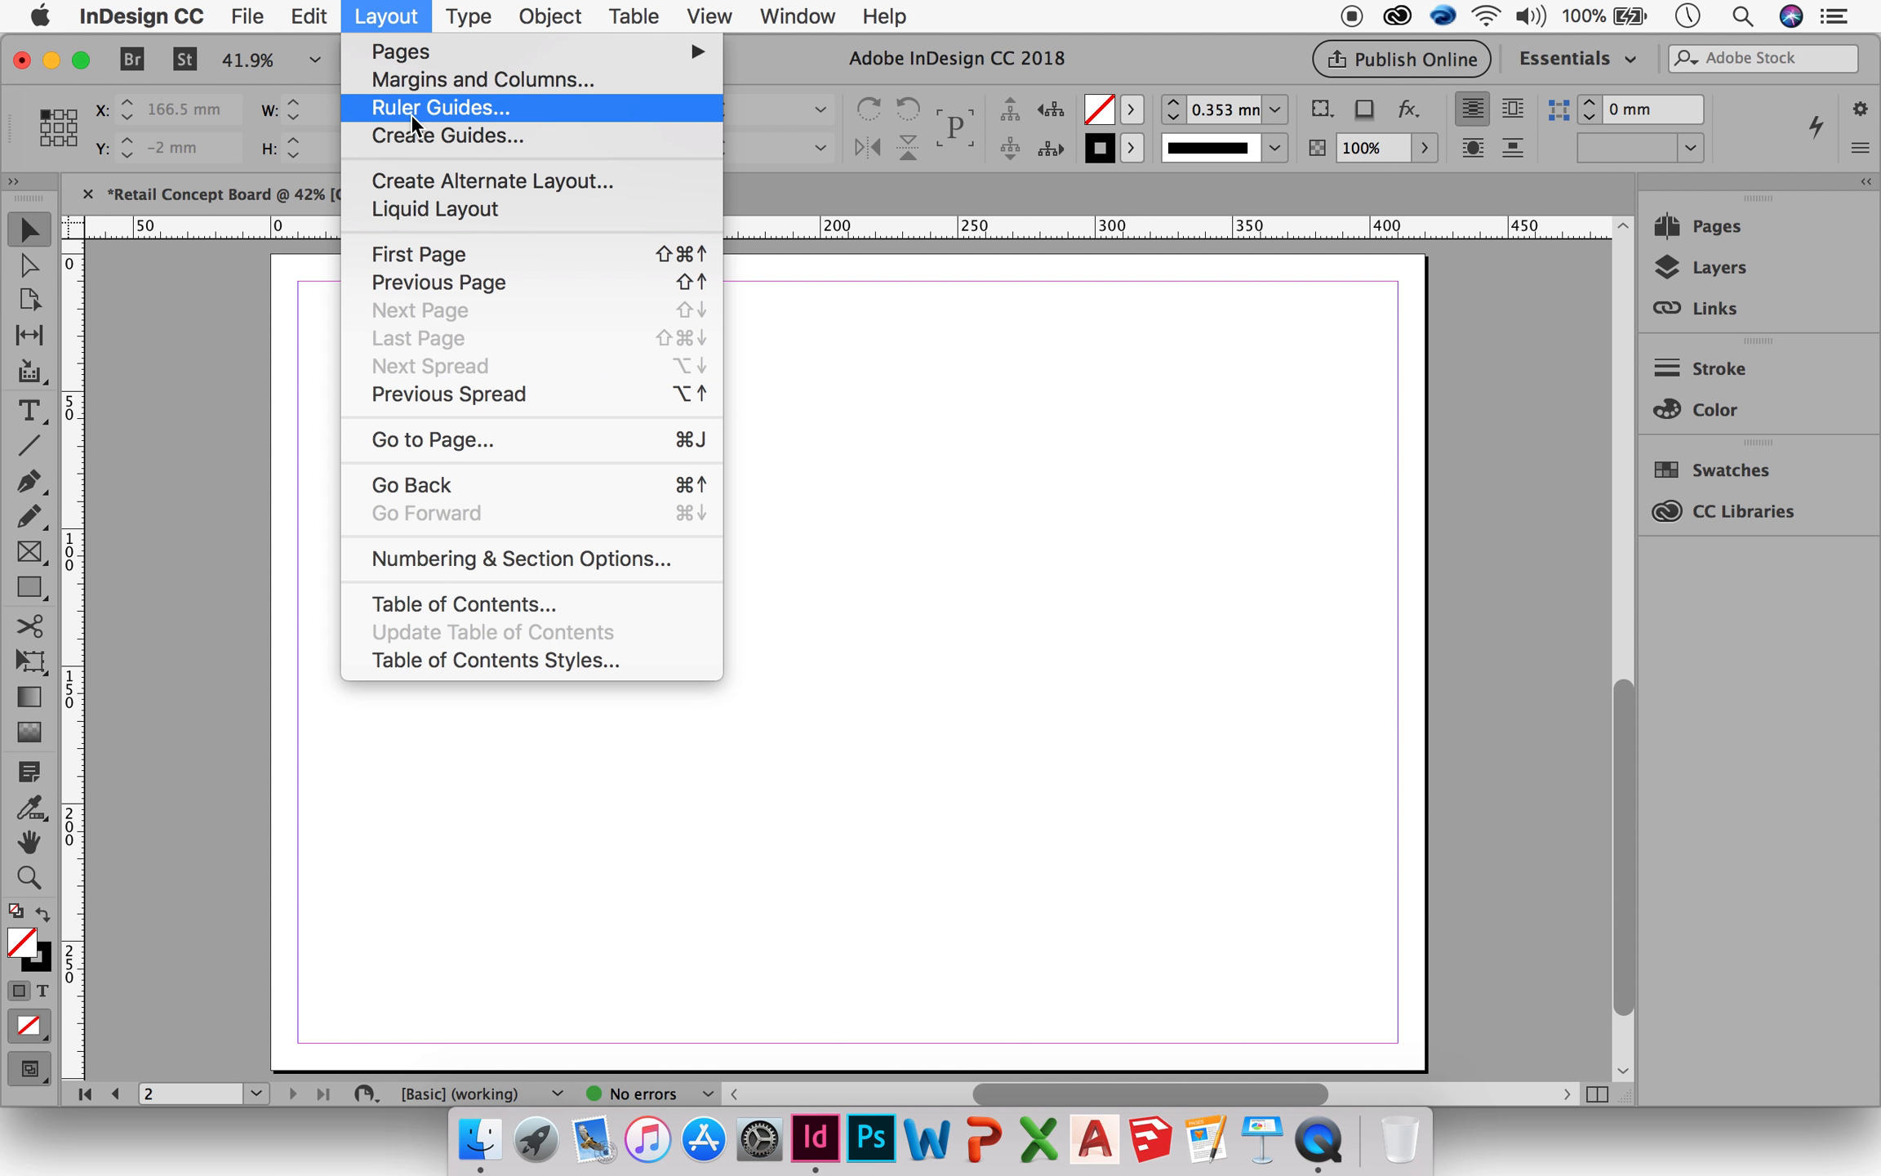
{"action": "left_click", "coordinate": [880, 367]}
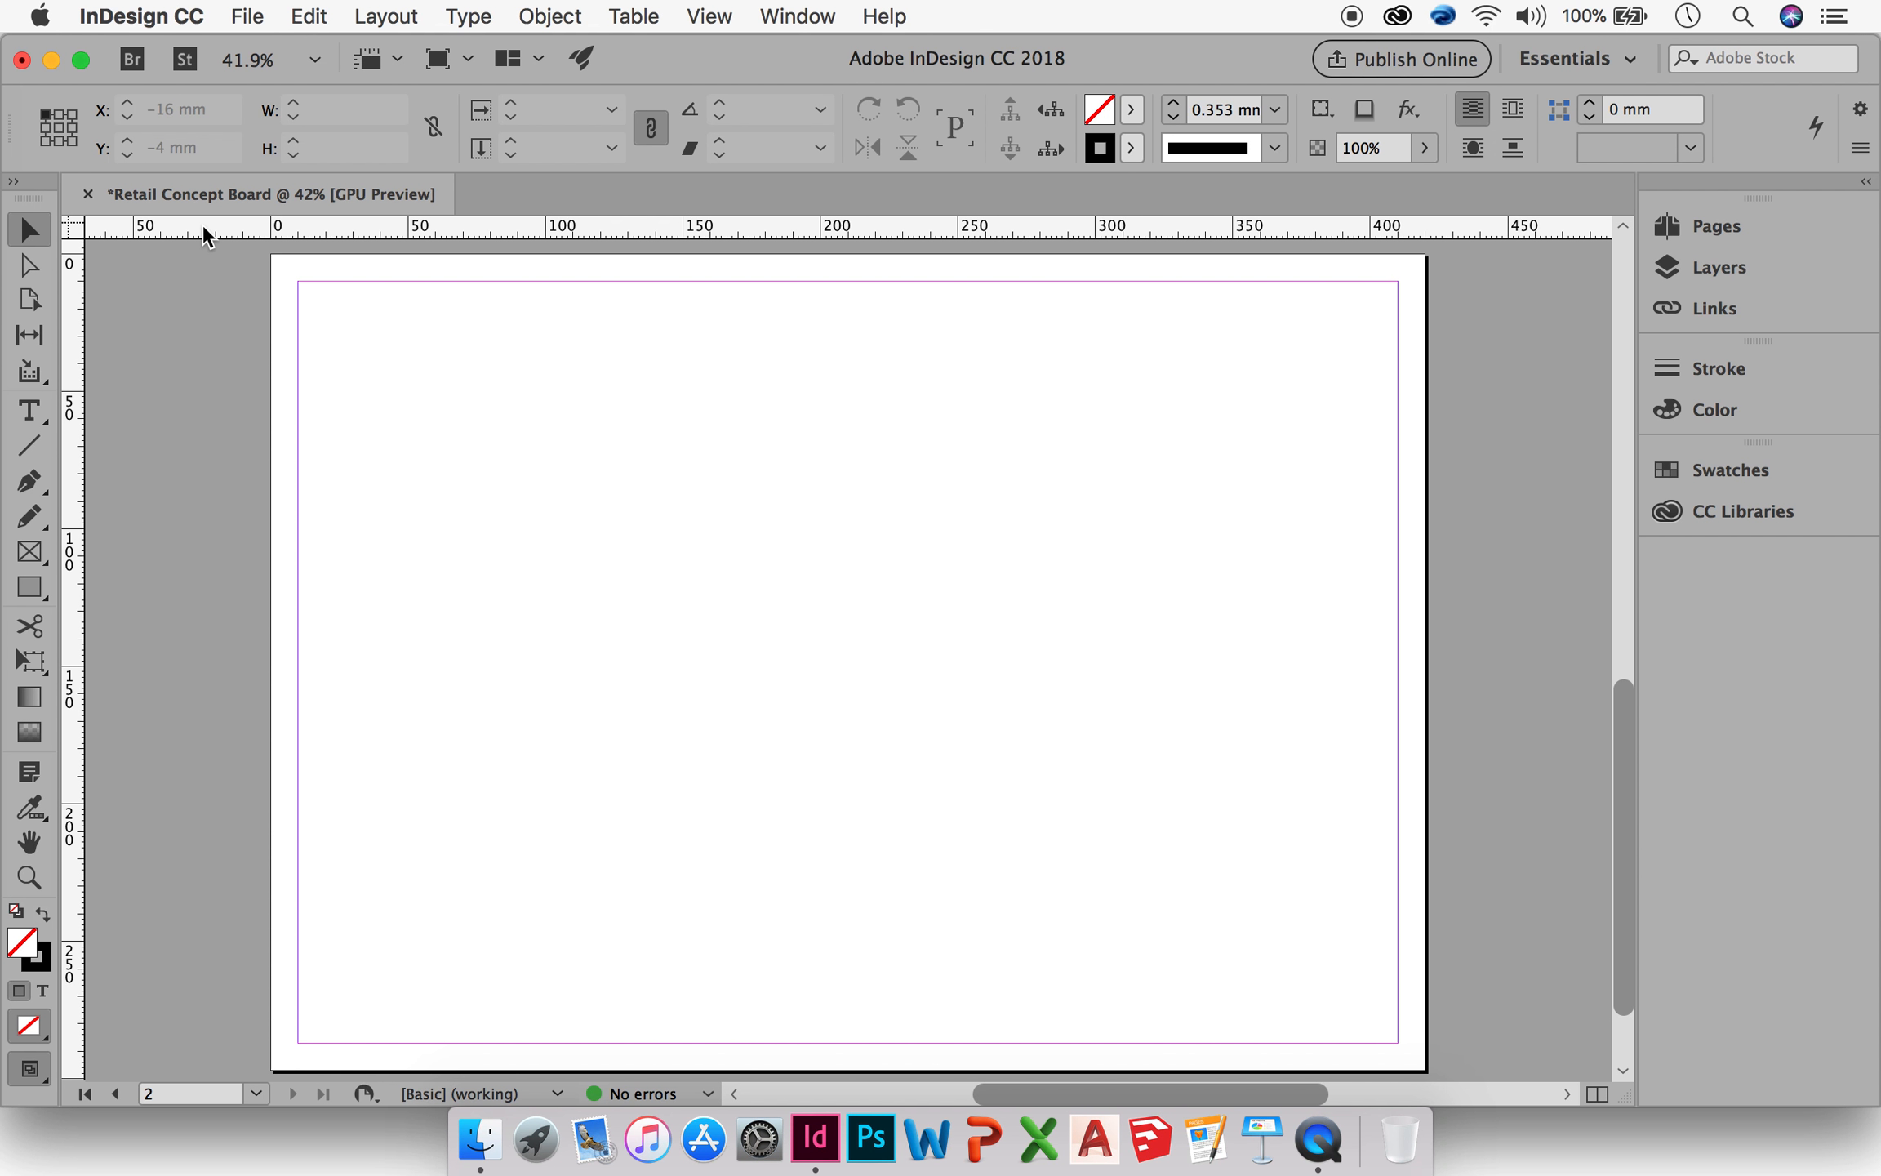
Step: Place a horizontal ruler guide across the whole spread at about 60 mm
{"action": "left_click_drag", "start_coordinate": [202, 223], "coordinate": [202, 420]}
{"action": "left_click", "coordinate": [189, 425]}
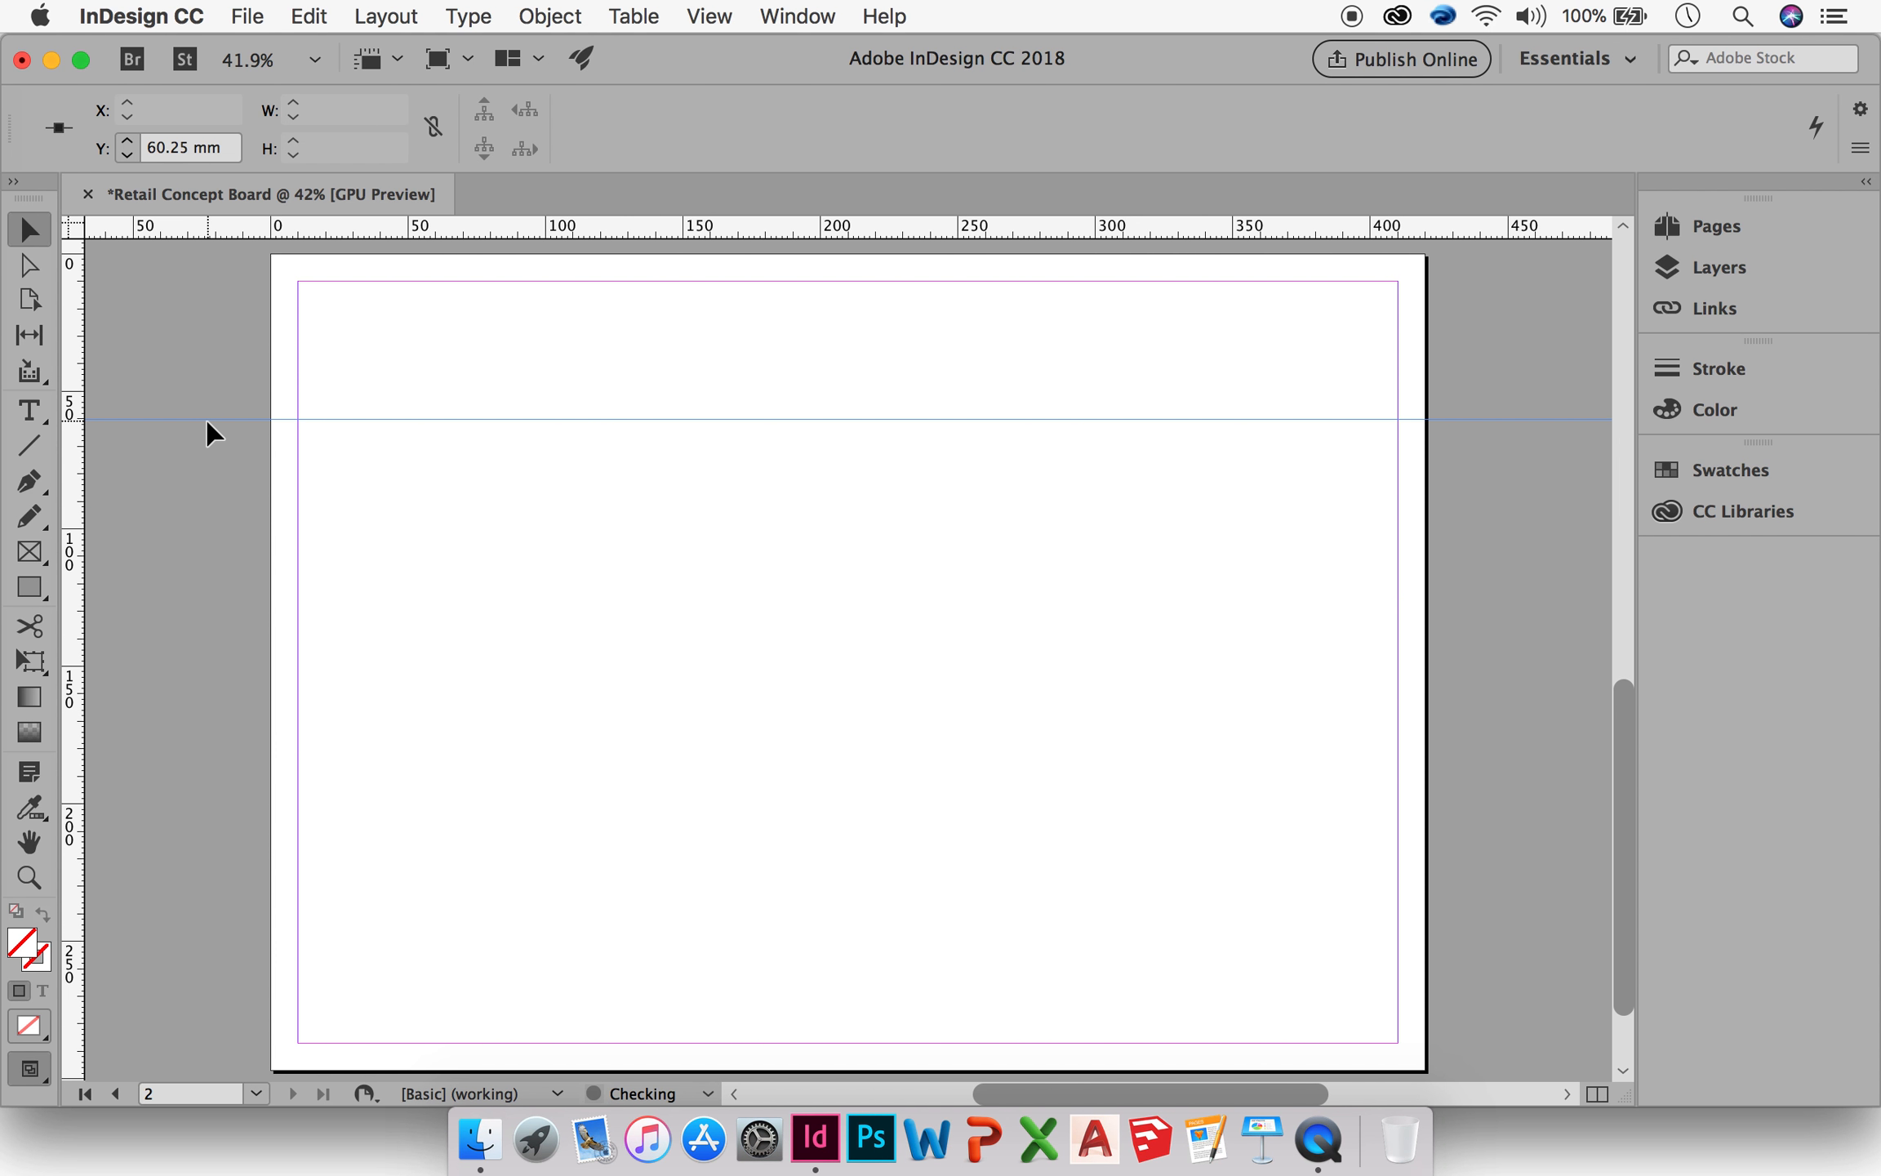
{"action": "left_click", "coordinate": [204, 510]}
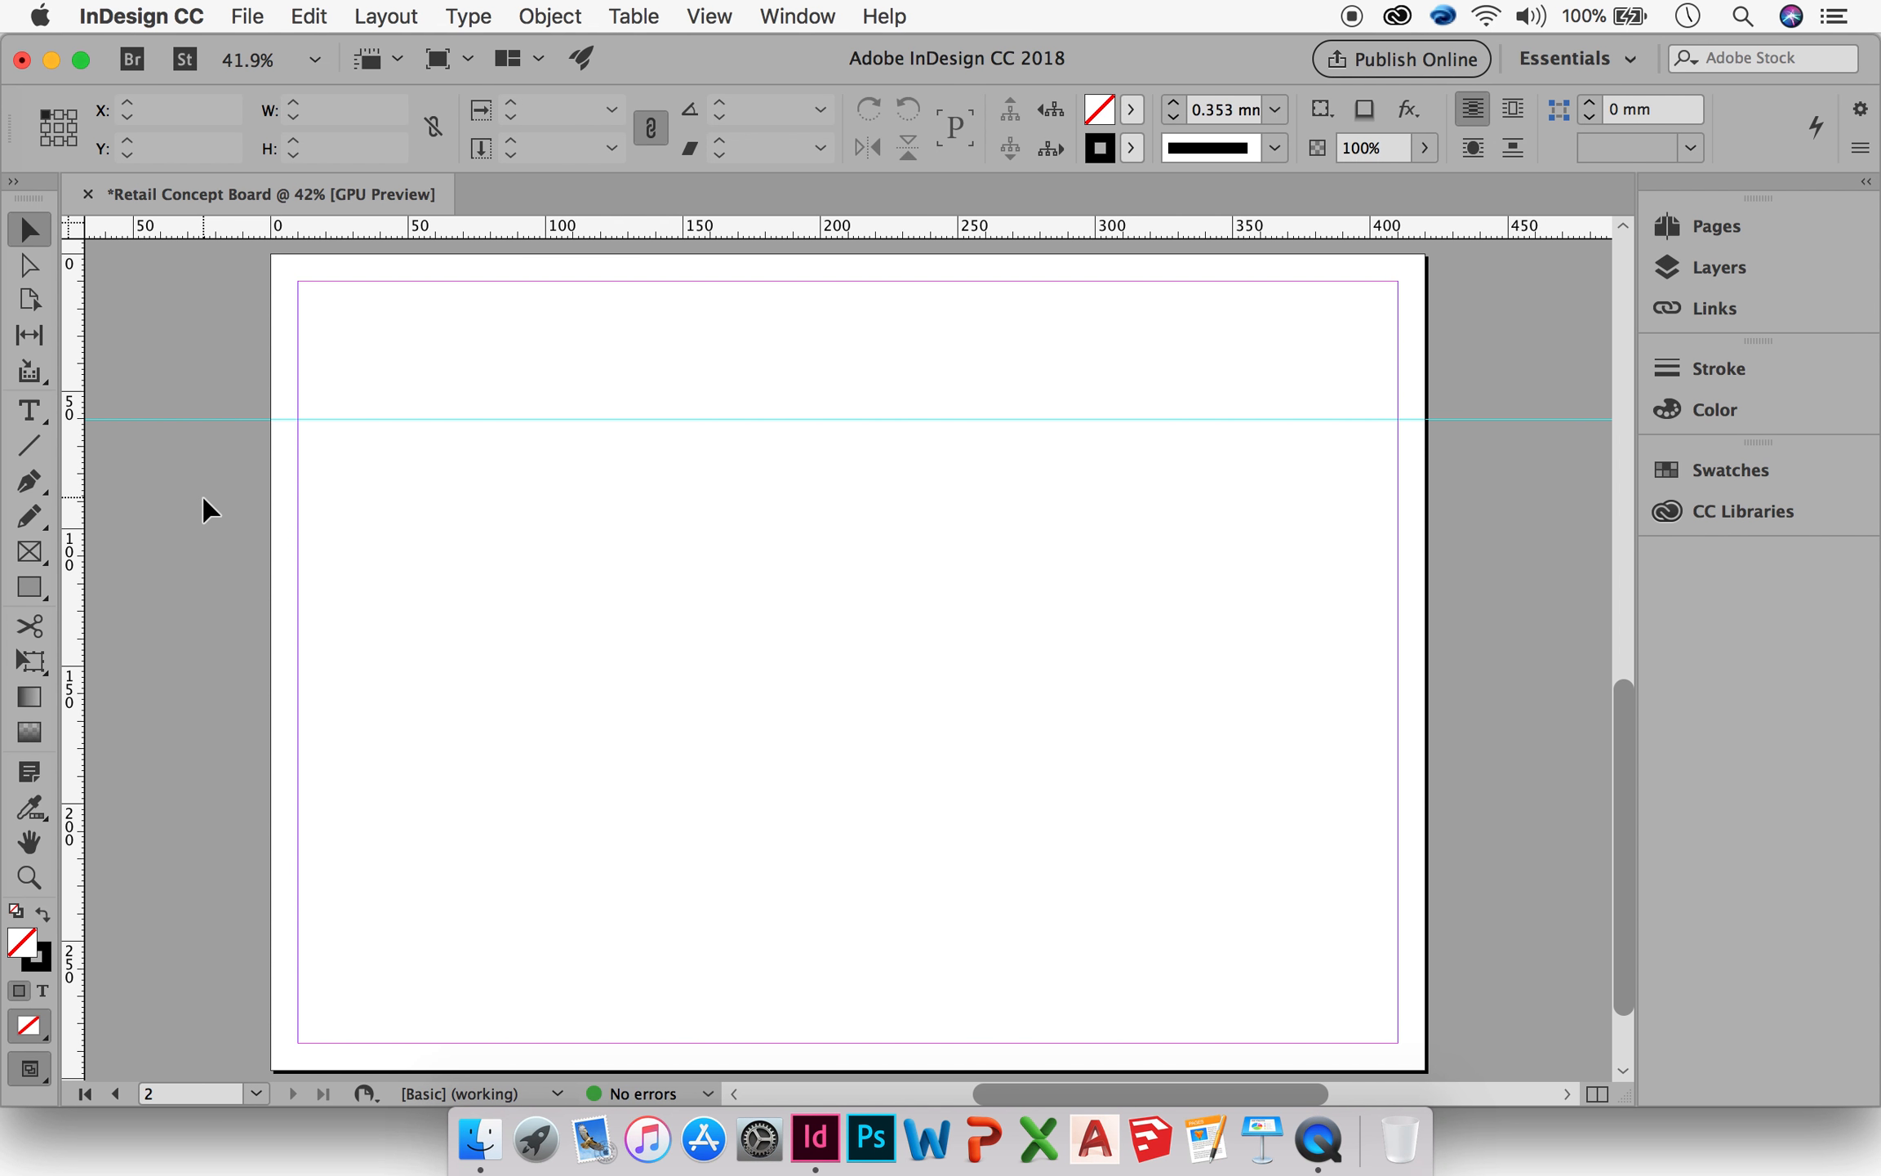
{"action": "left_click", "coordinate": [204, 420]}
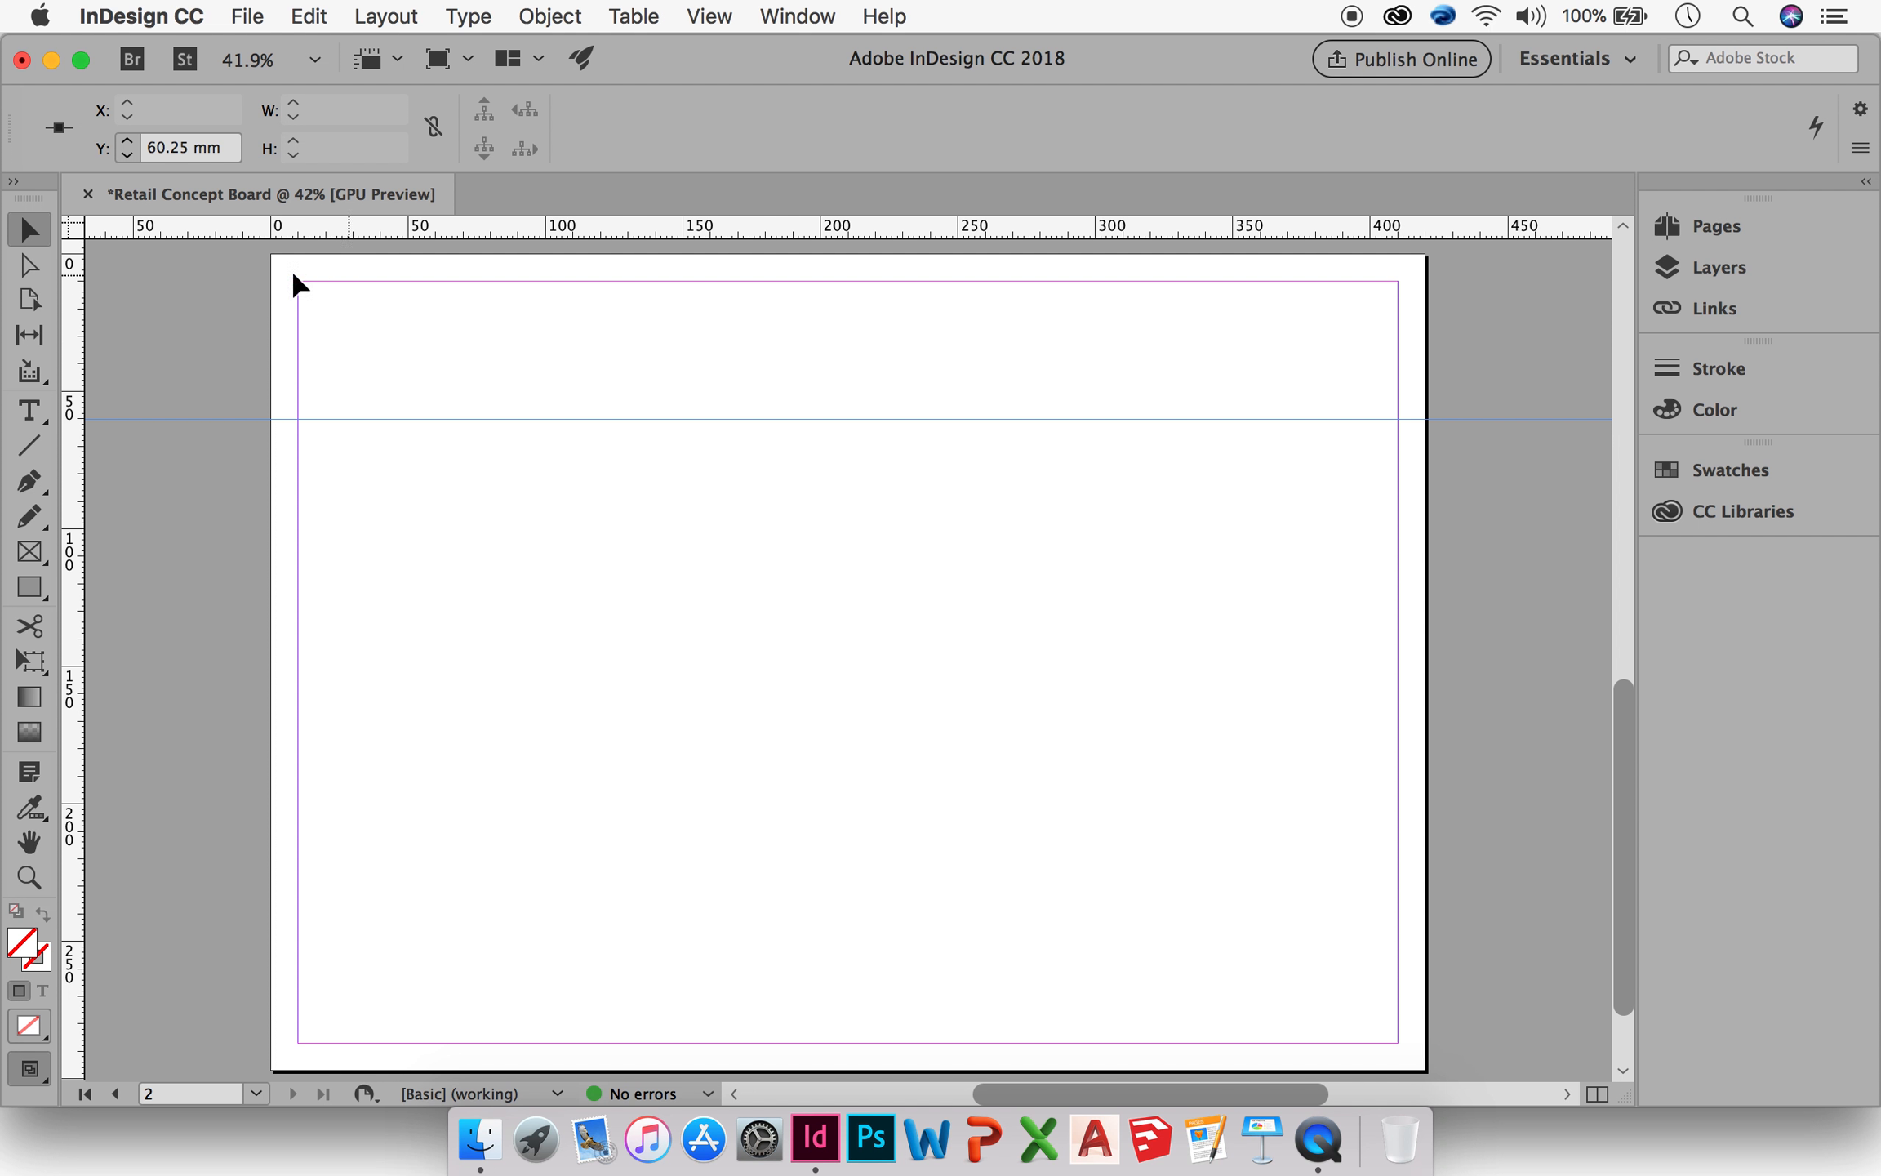
Step: Add horizontal ruler guides at about 44, 33 and 92 mm and a vertical one at about 65 mm
{"action": "left_click_drag", "start_coordinate": [192, 230], "coordinate": [182, 373]}
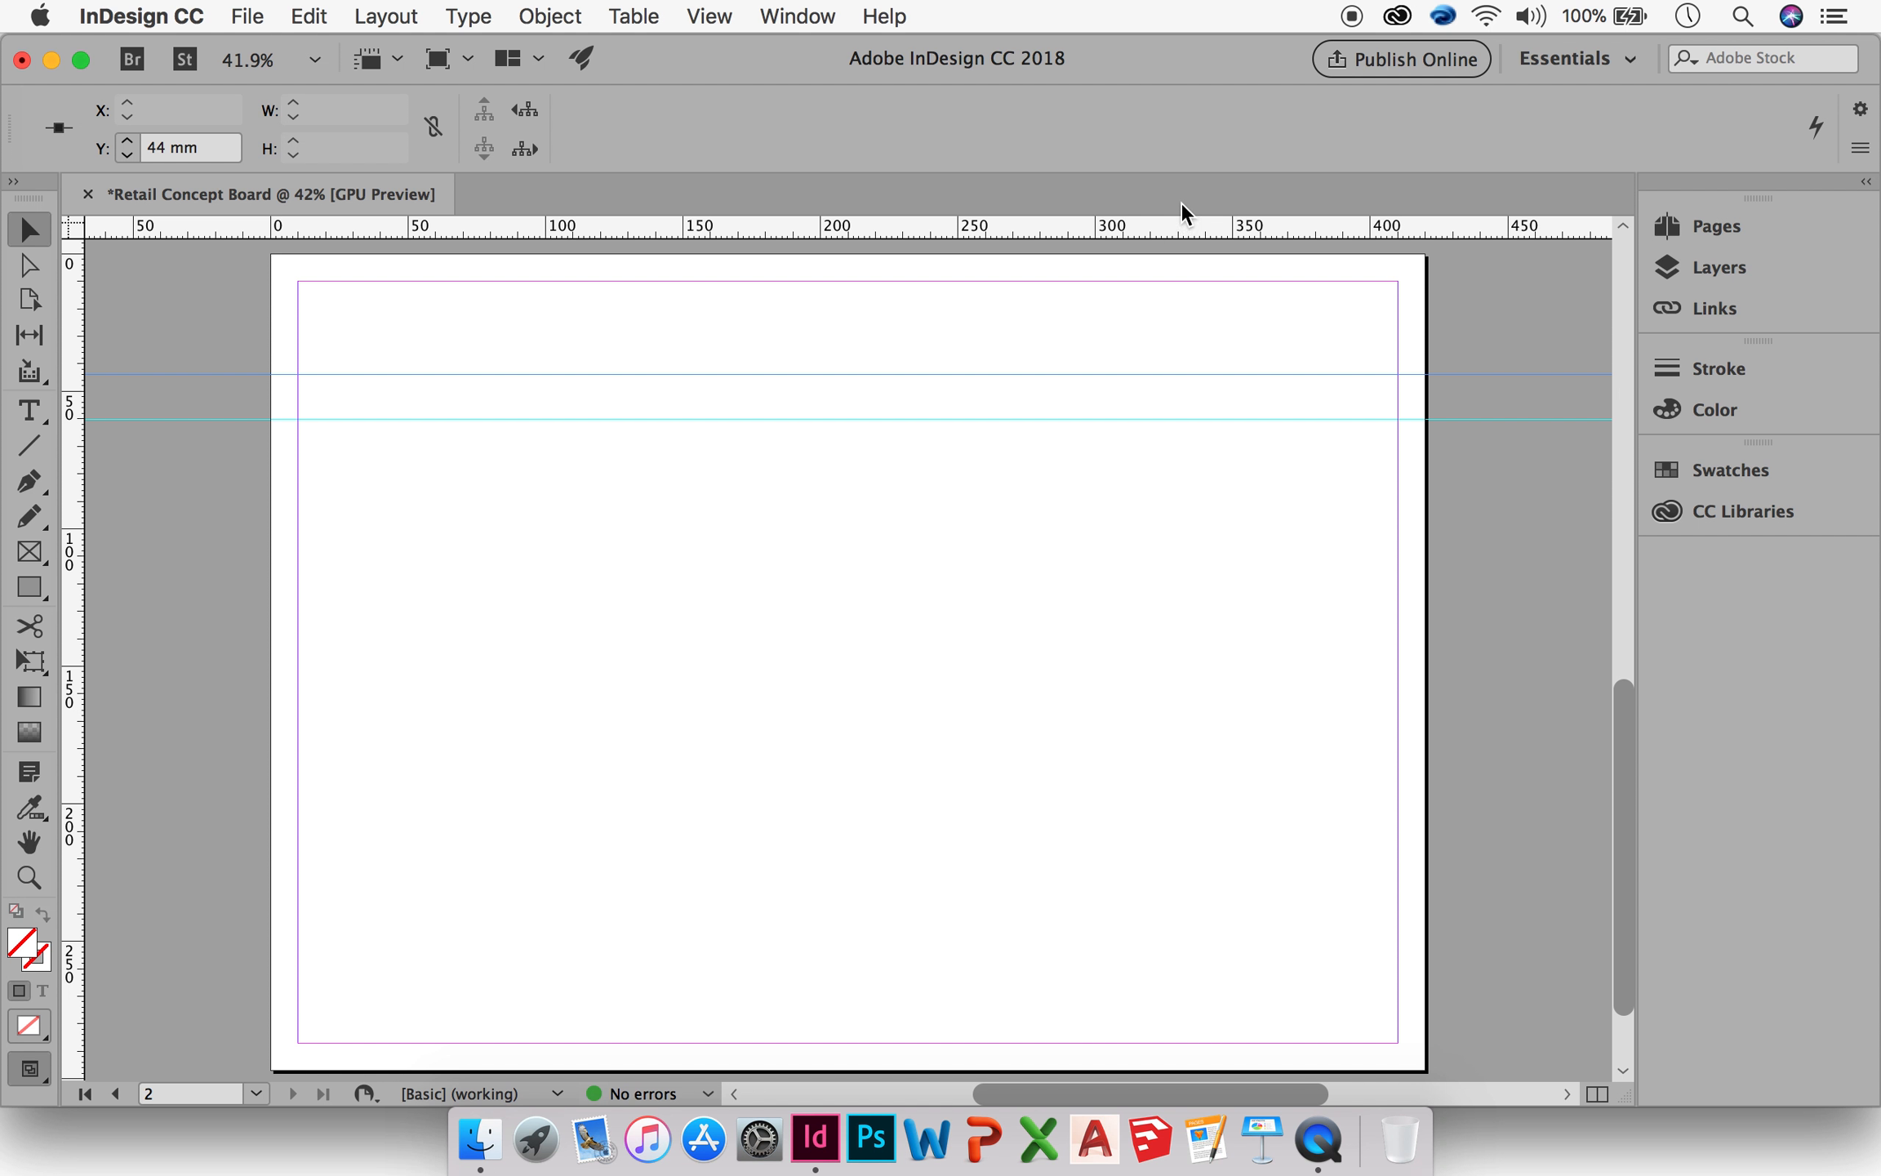
{"action": "left_click_drag", "start_coordinate": [1162, 225], "coordinate": [1173, 344]}
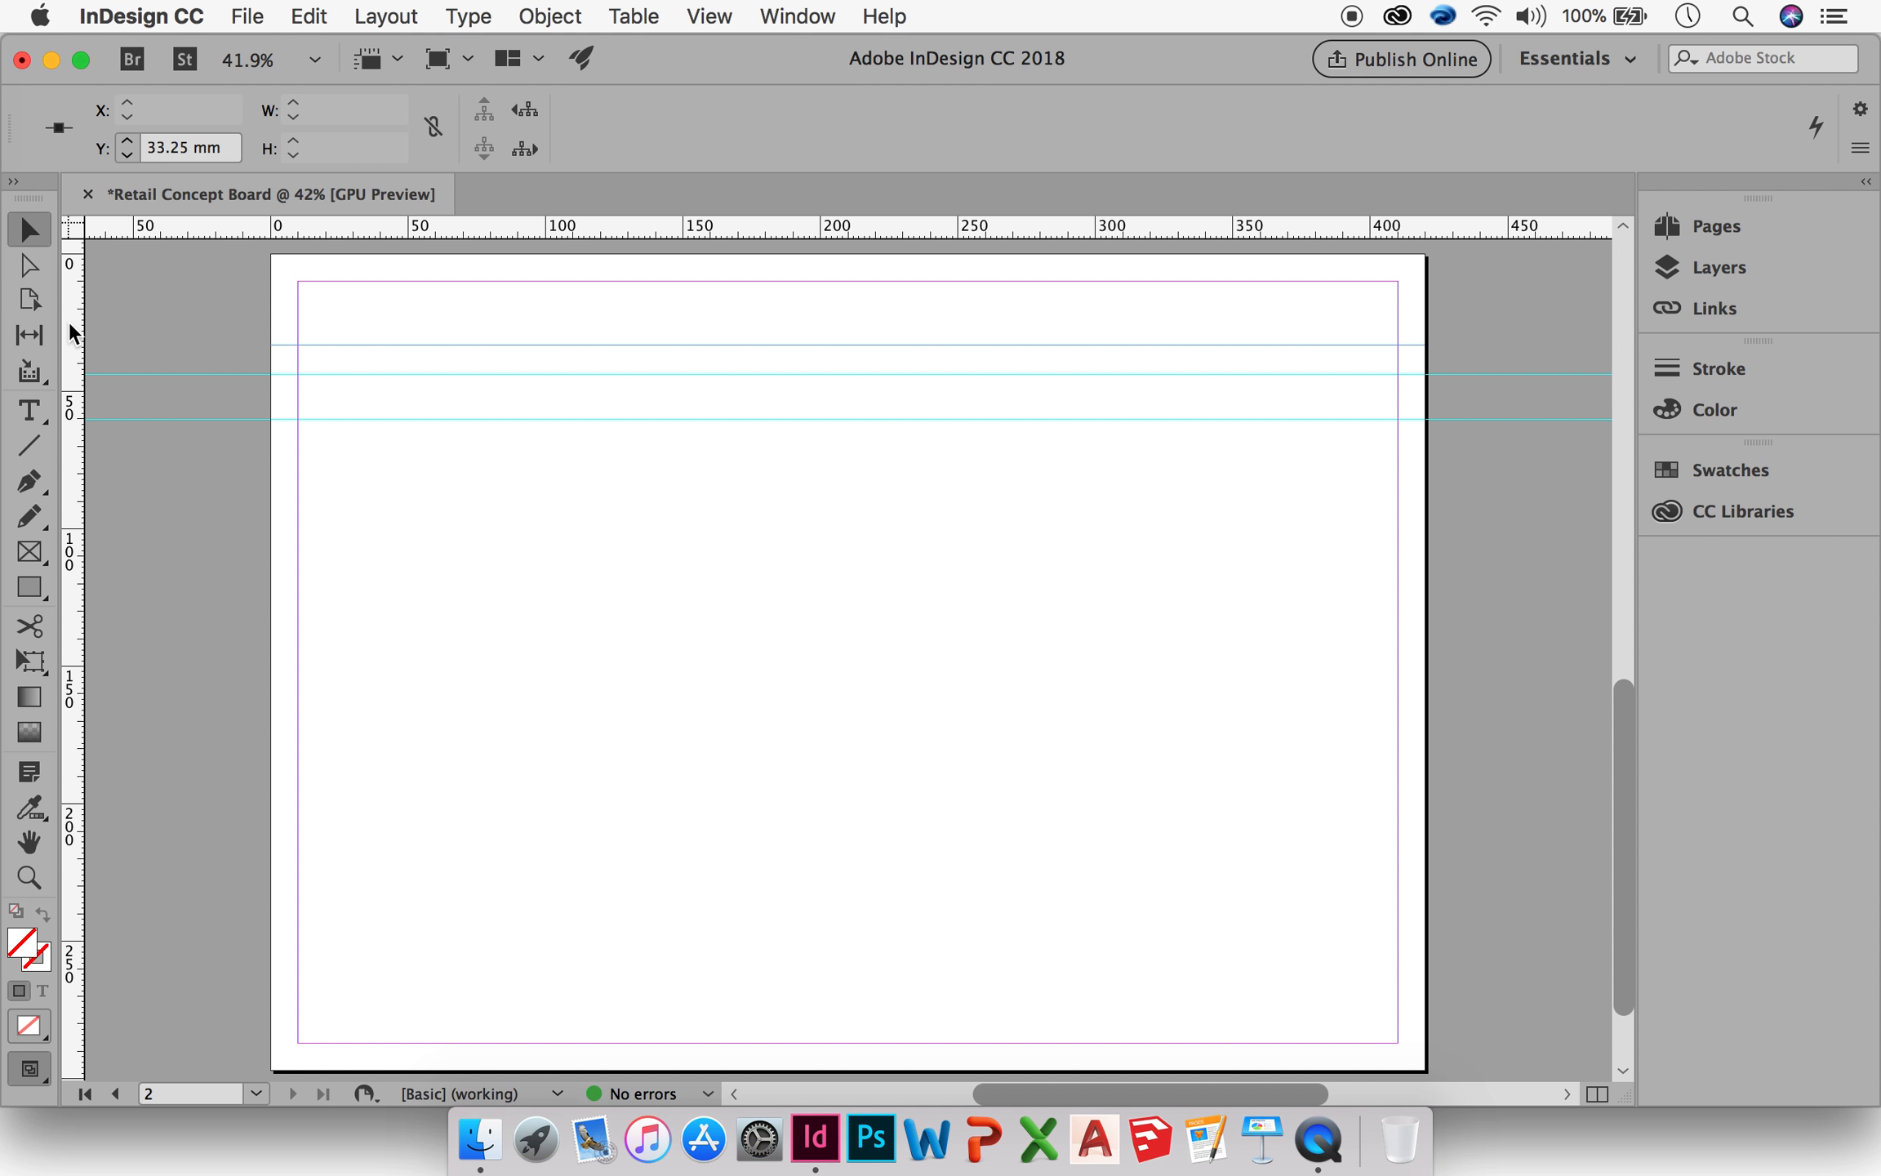
{"action": "left_click_drag", "start_coordinate": [70, 323], "coordinate": [450, 350]}
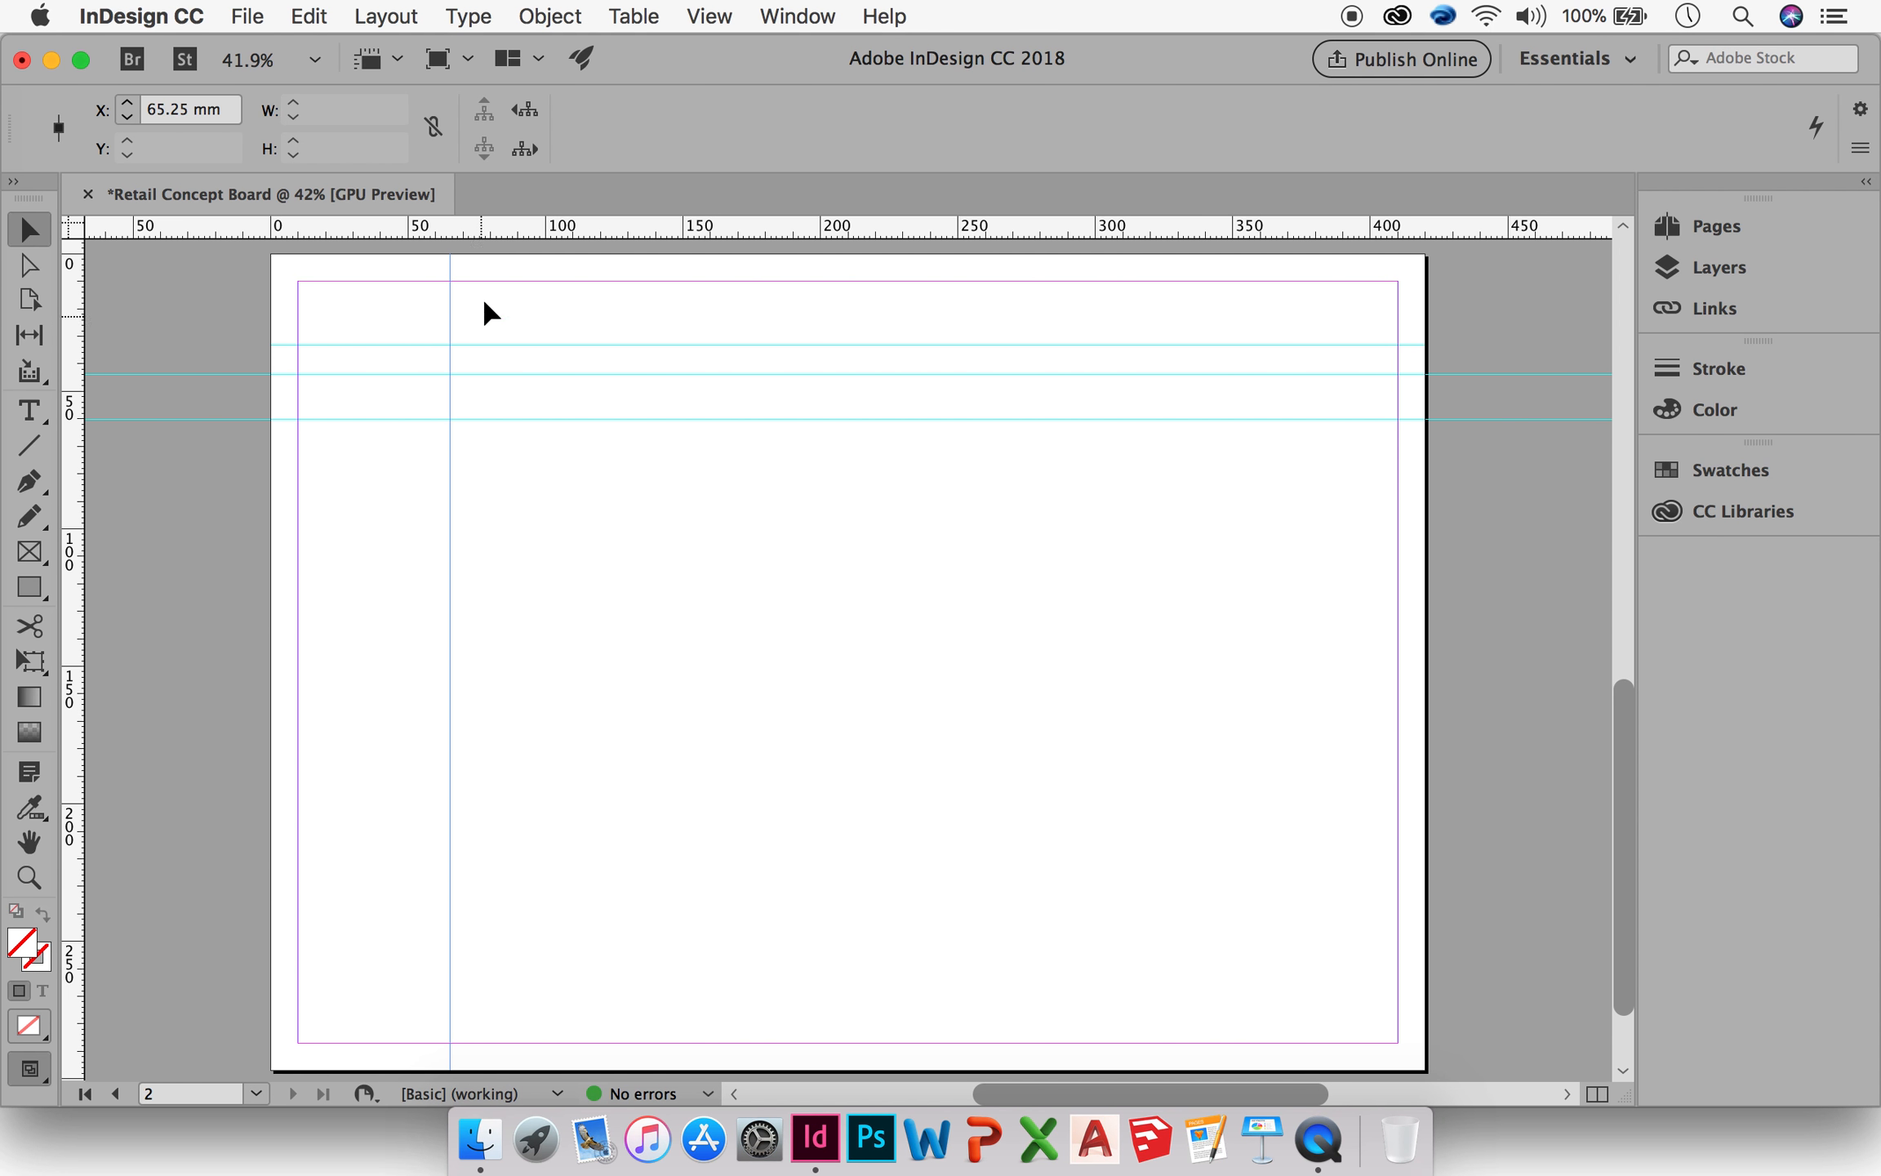
{"action": "left_click_drag", "start_coordinate": [480, 235], "coordinate": [487, 508]}
Step: Add a horizontal guide across the spread below the others and set its Y position to 100 mm
{"action": "left_click", "coordinate": [236, 260]}
{"action": "left_click_drag", "start_coordinate": [236, 259], "coordinate": [200, 558]}
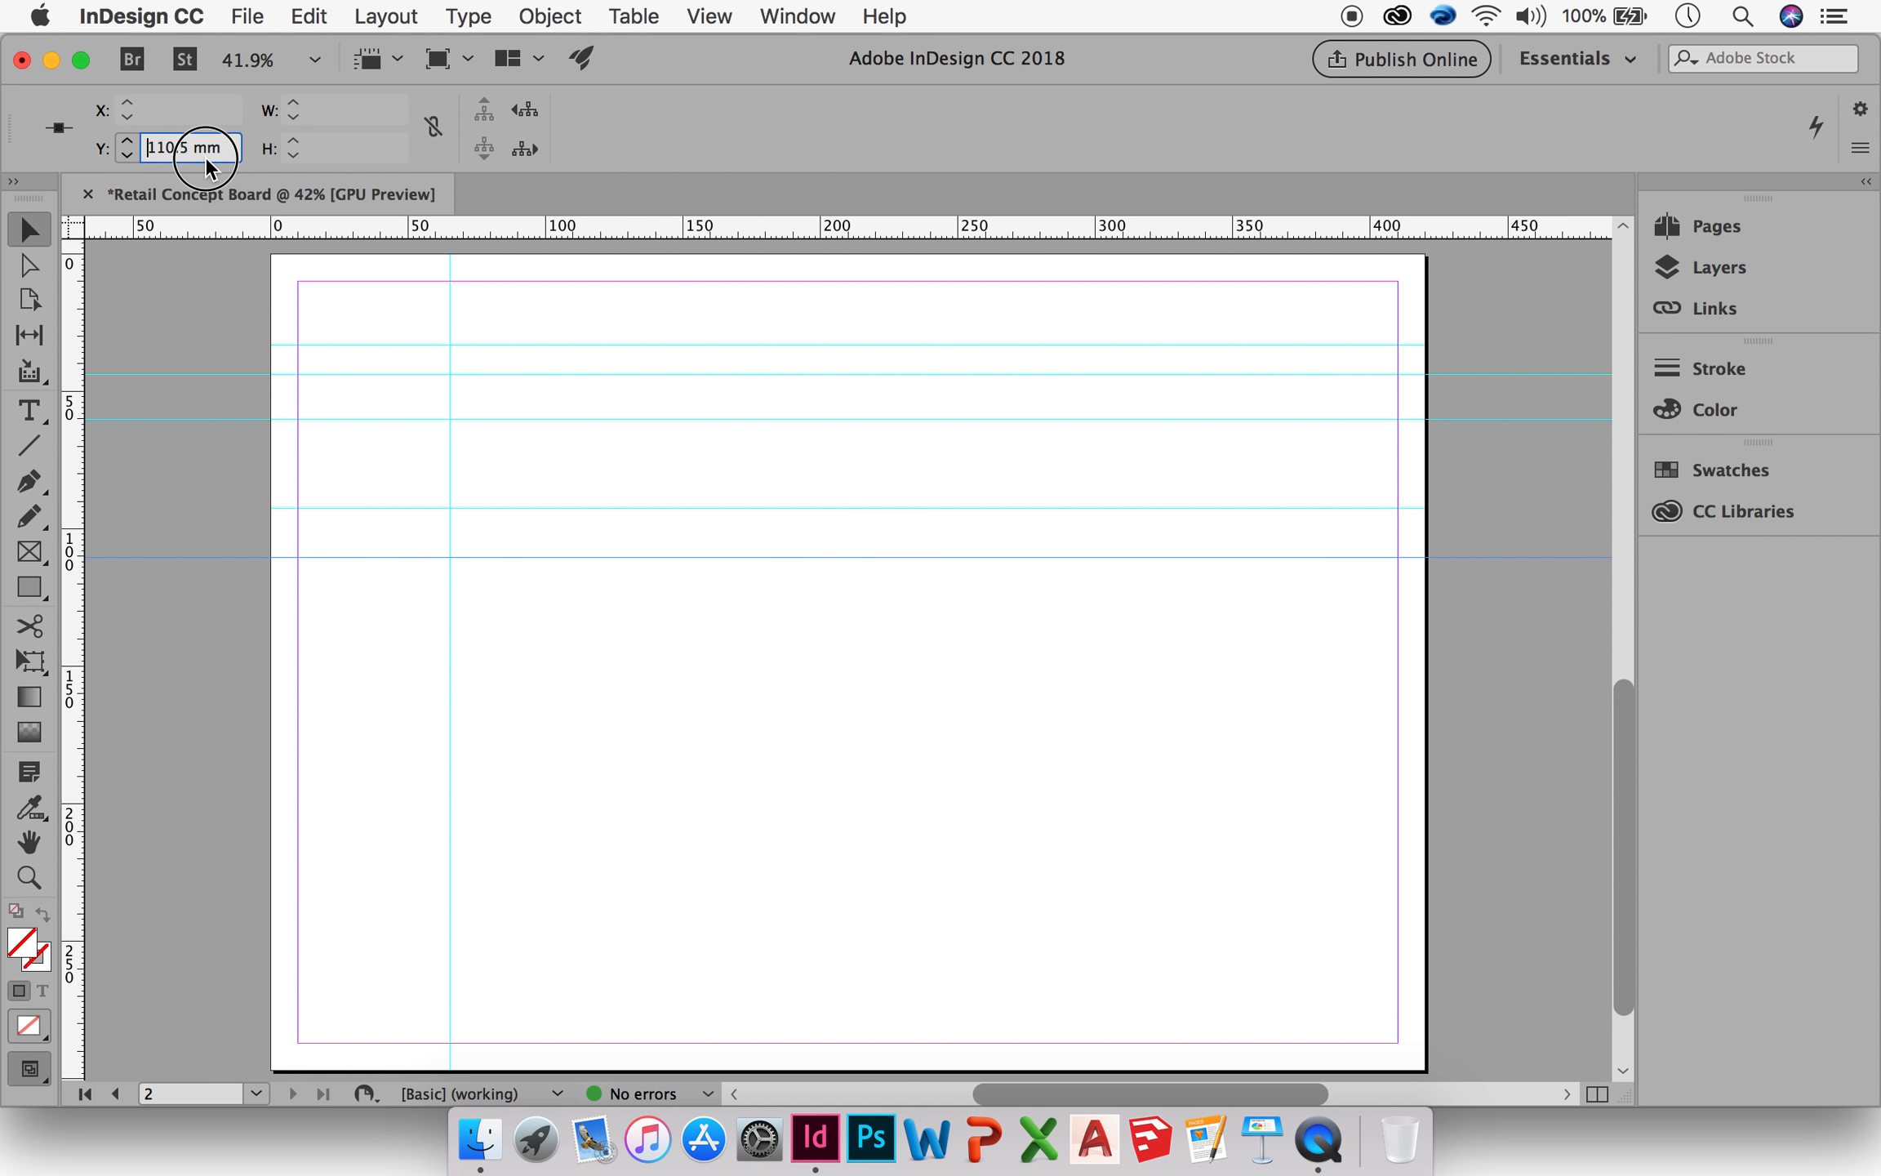
{"action": "left_click", "coordinate": [144, 148]}
{"action": "key", "text": "Right"}
{"action": "key", "text": "Right"}
{"action": "key", "text": "Right"}
{"action": "key", "text": "Right"}
{"action": "key", "text": "Delete"}
{"action": "key", "text": "BackSpace"}
{"action": "key", "text": "BackSpace"}
{"action": "key", "text": "BackSpace"}
{"action": "key", "text": "BackSpace"}
{"action": "type", "text": "100"}
{"action": "key", "text": "Return"}
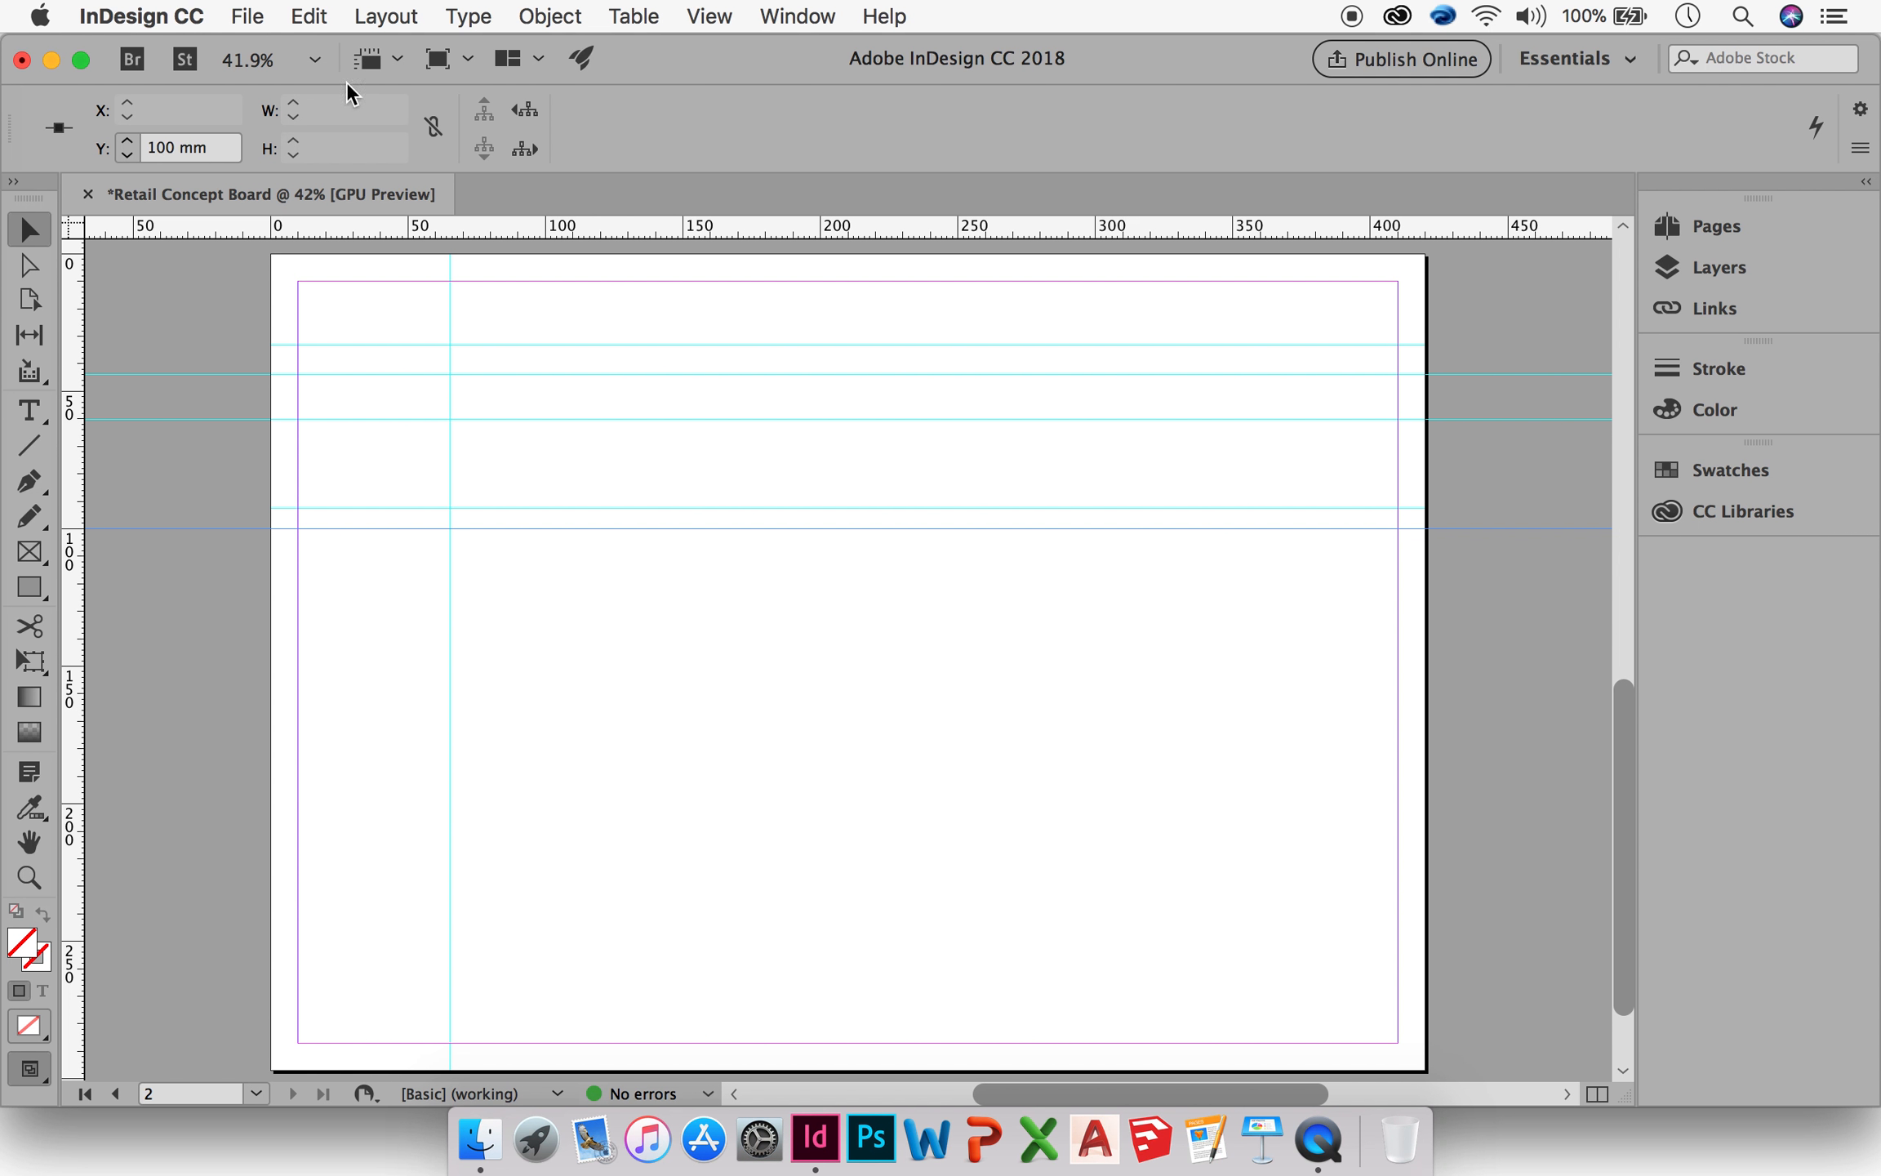
Step: Add another horizontal guide across the spread and set its Y position to 150 mm
{"action": "left_click_drag", "start_coordinate": [311, 225], "coordinate": [251, 659]}
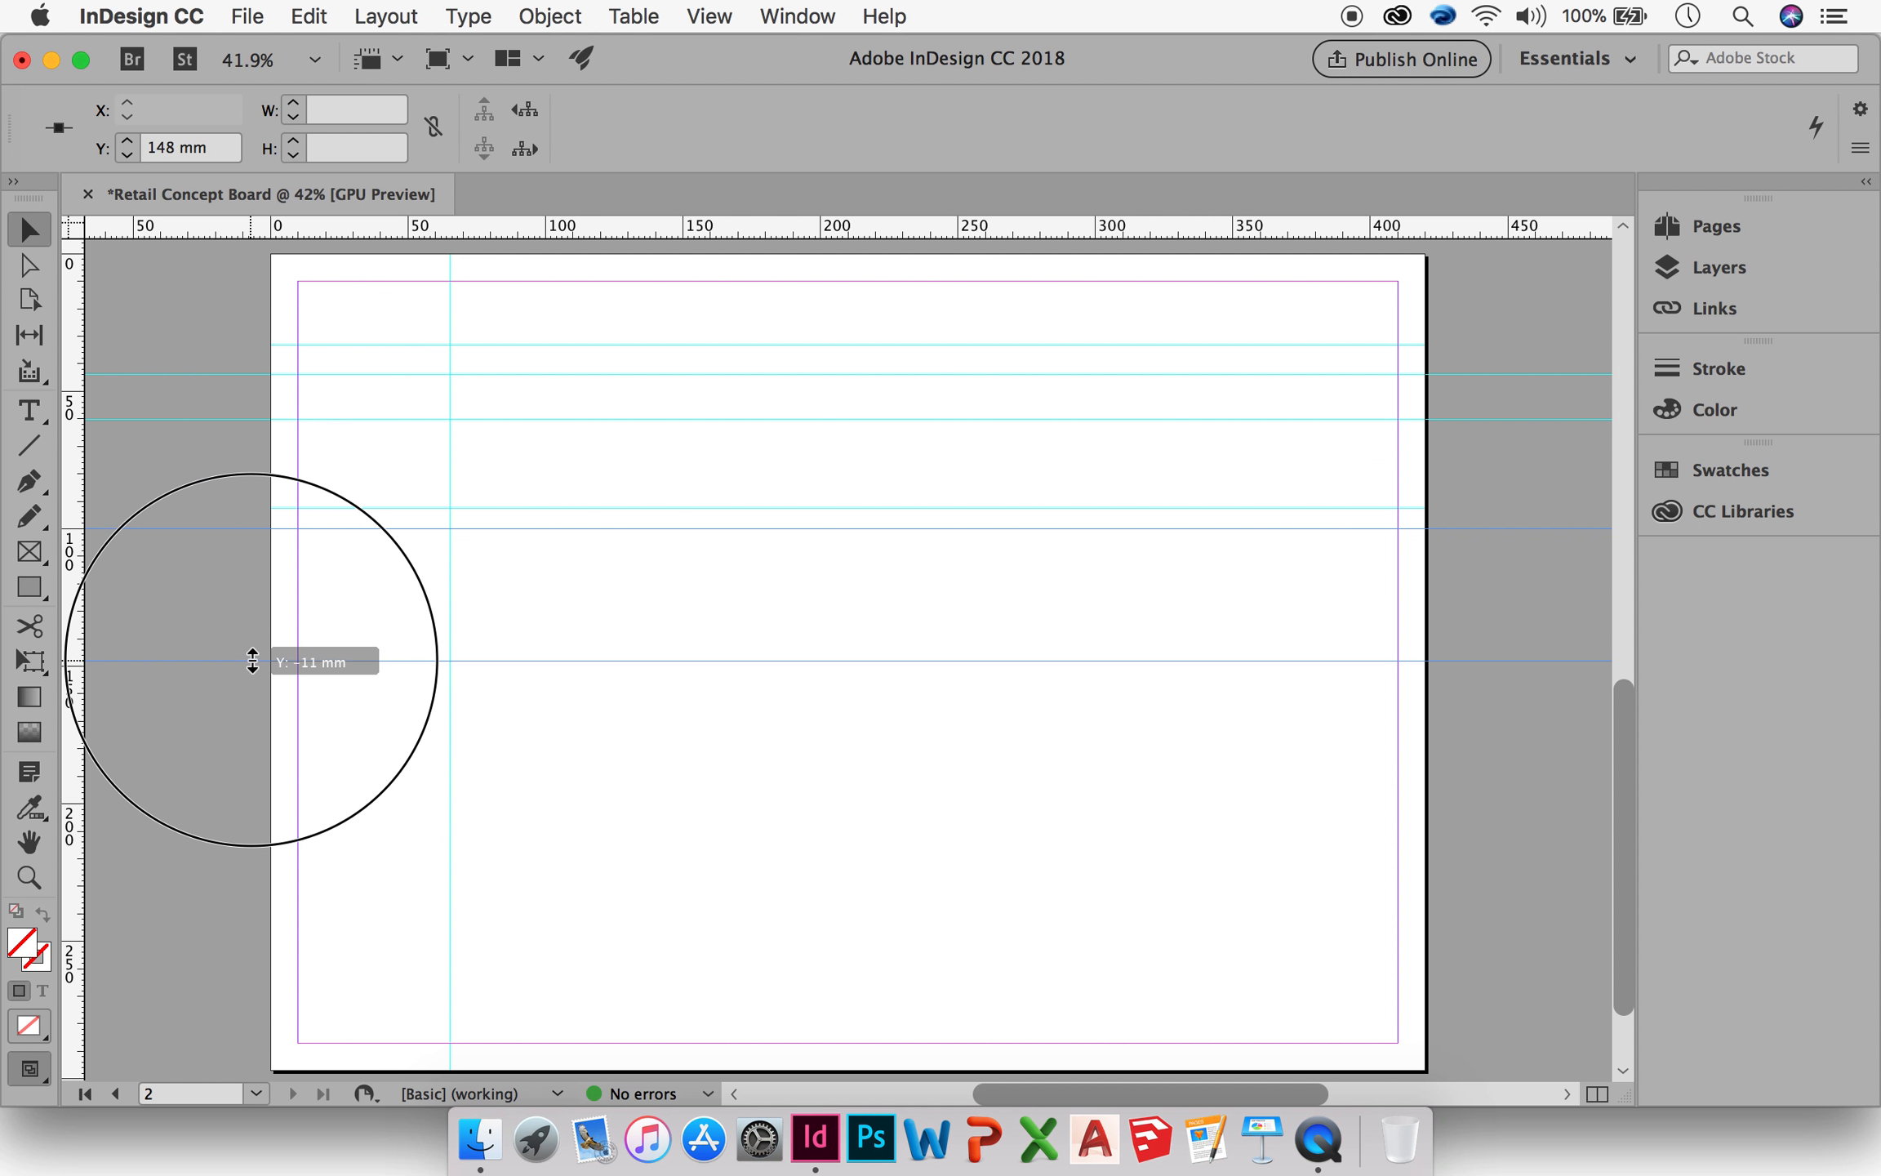
{"action": "double_click", "coordinate": [197, 148]}
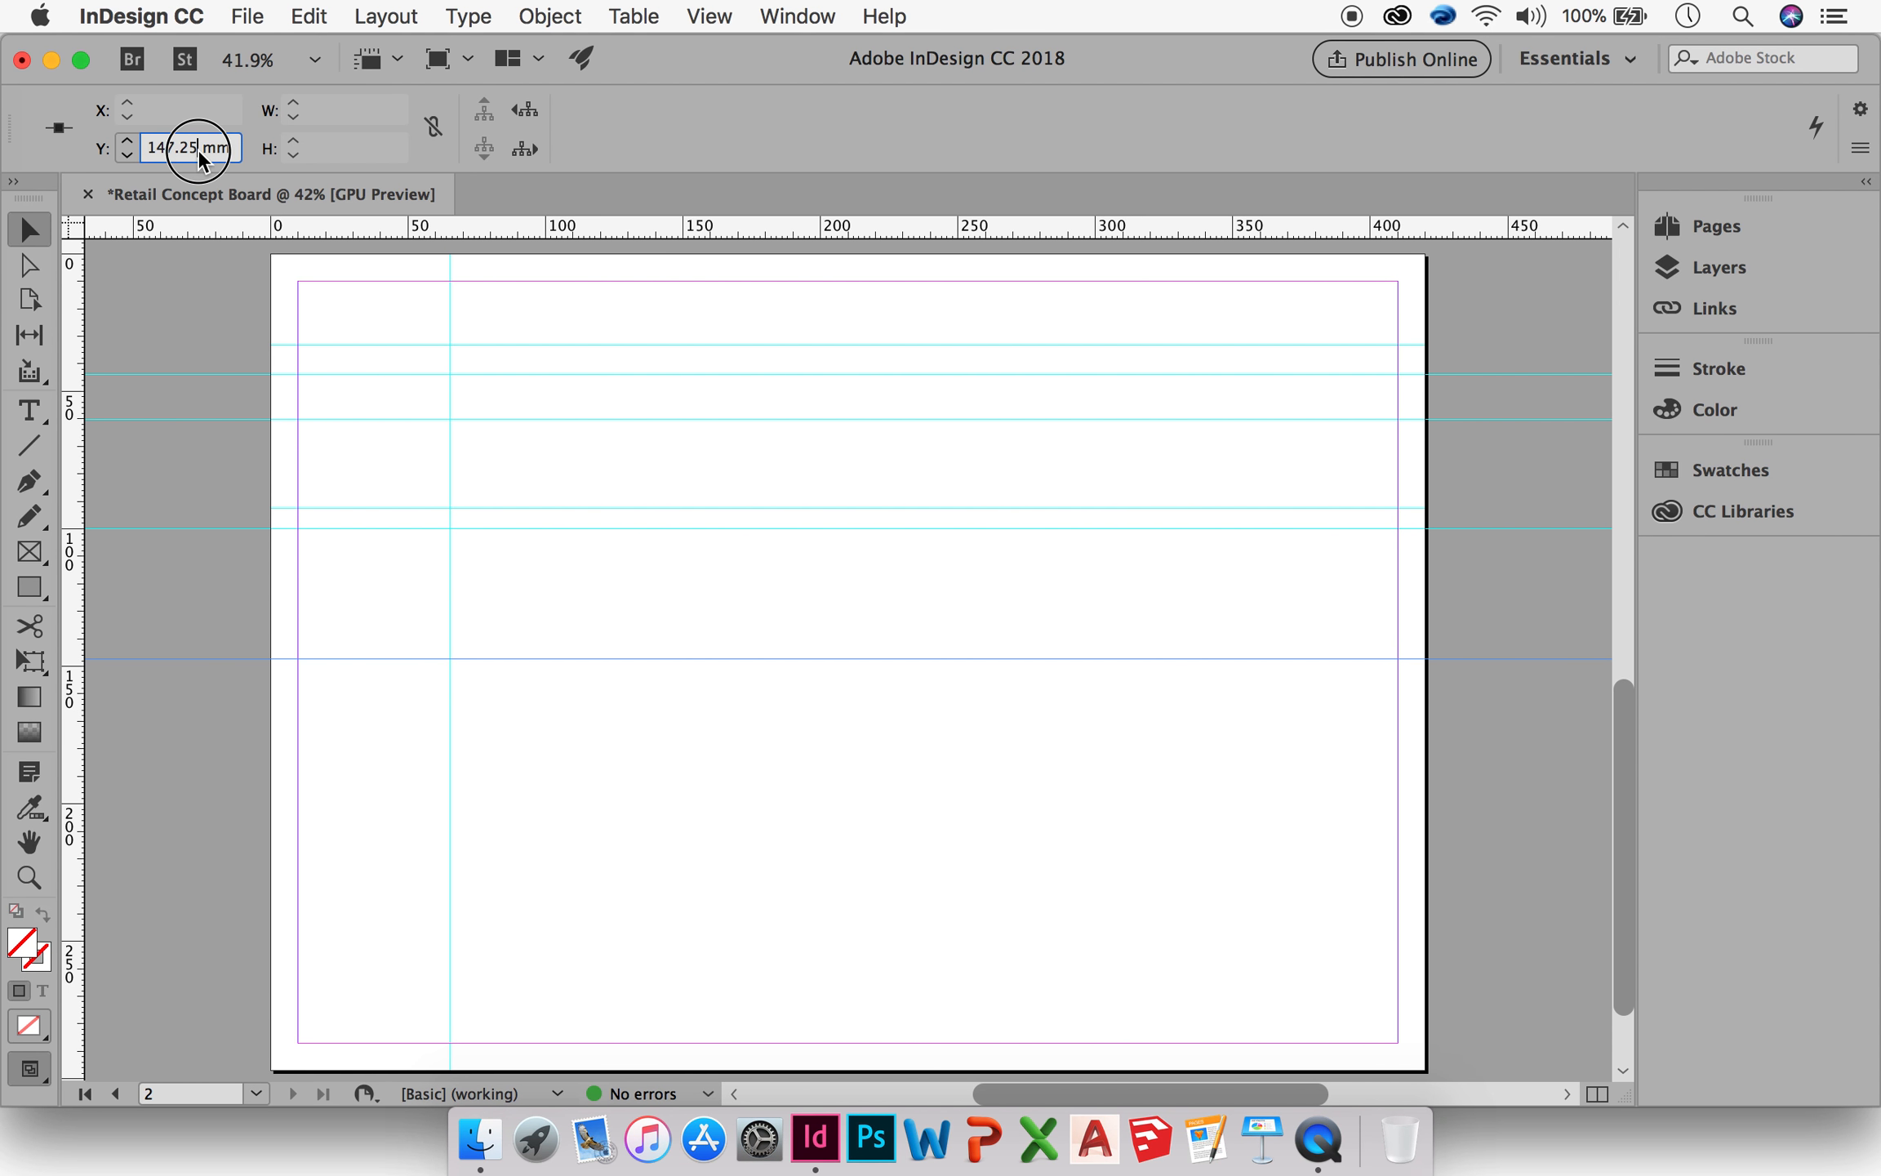
{"action": "type", "text": "150"}
{"action": "key", "text": "Return"}
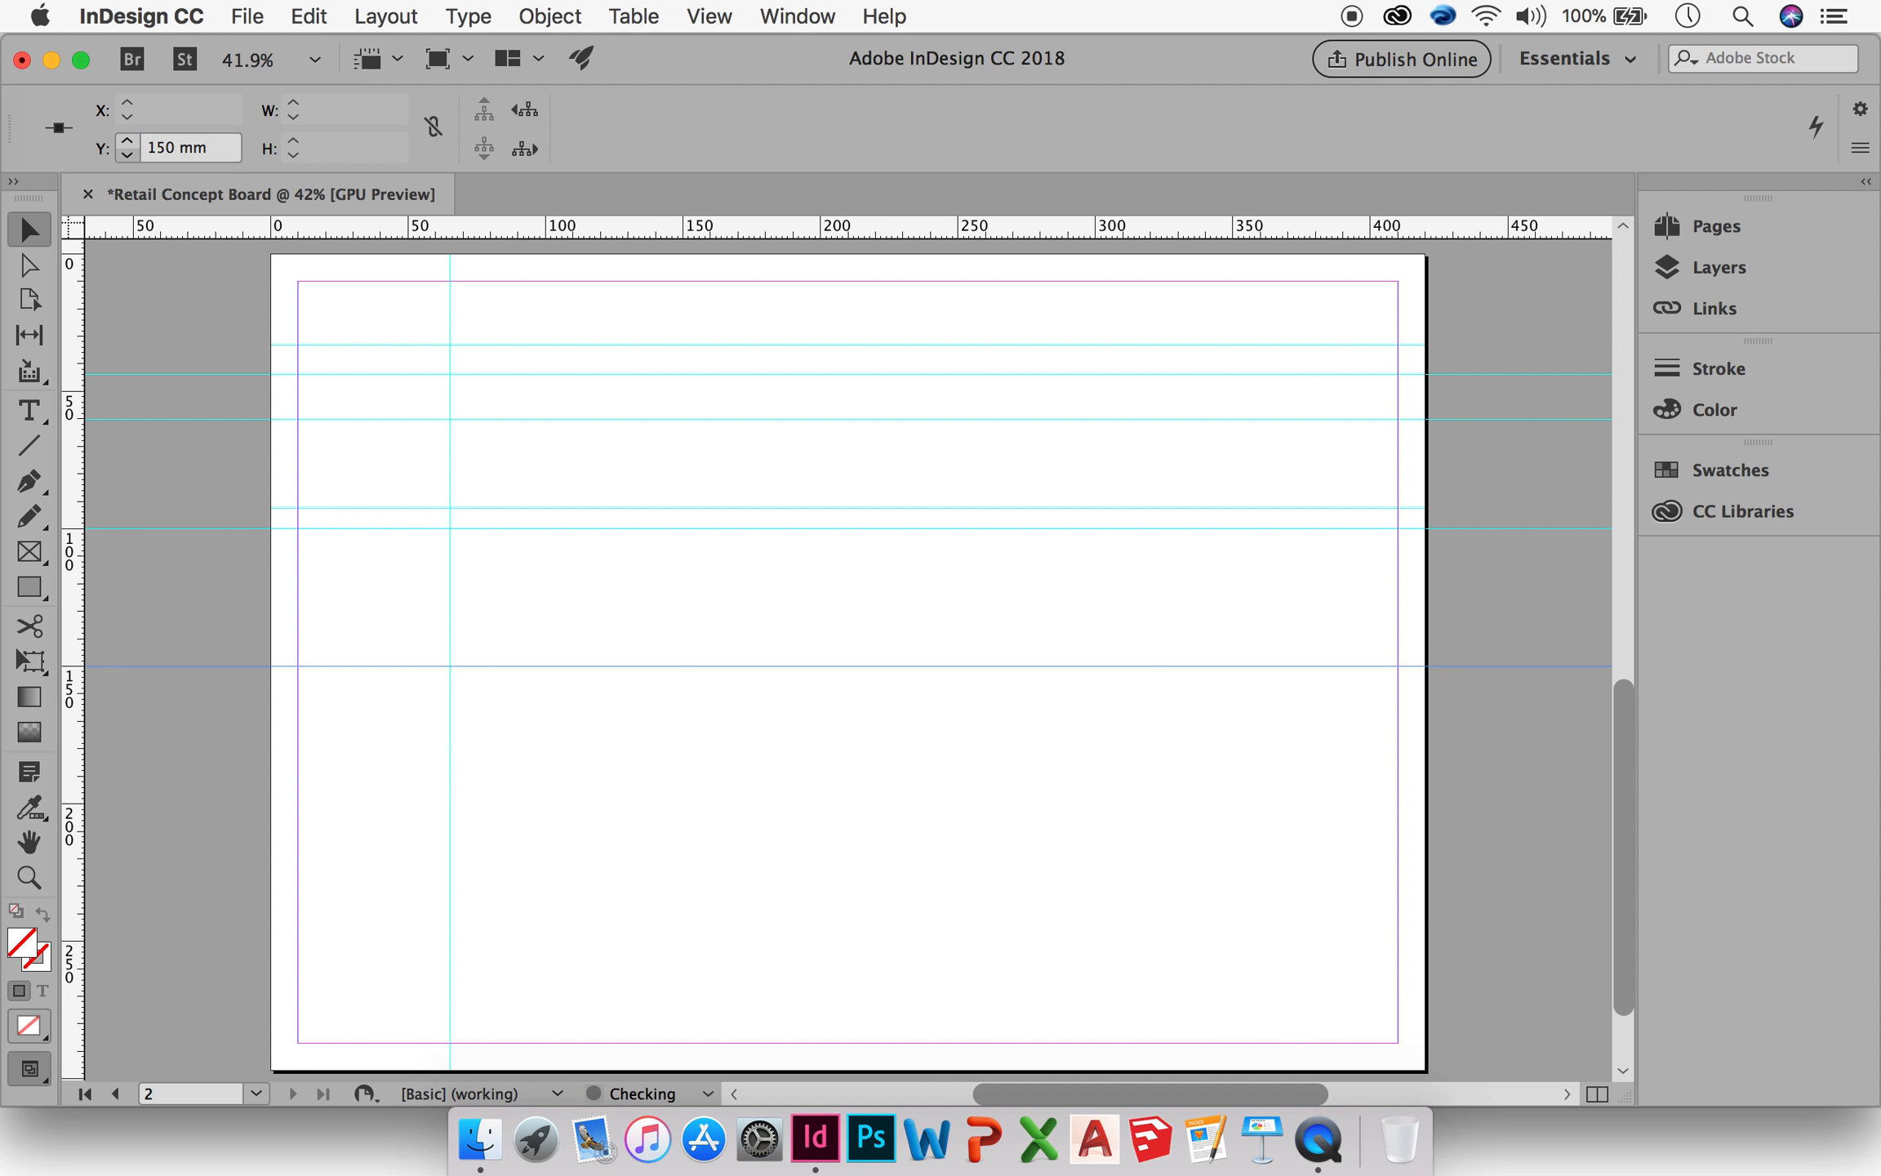
{"action": "left_click", "coordinate": [188, 744]}
Step: Add a second vertical page guide and set its X position to 100 mm
{"action": "left_click_drag", "start_coordinate": [67, 603], "coordinate": [540, 591]}
{"action": "double_click", "coordinate": [142, 114]}
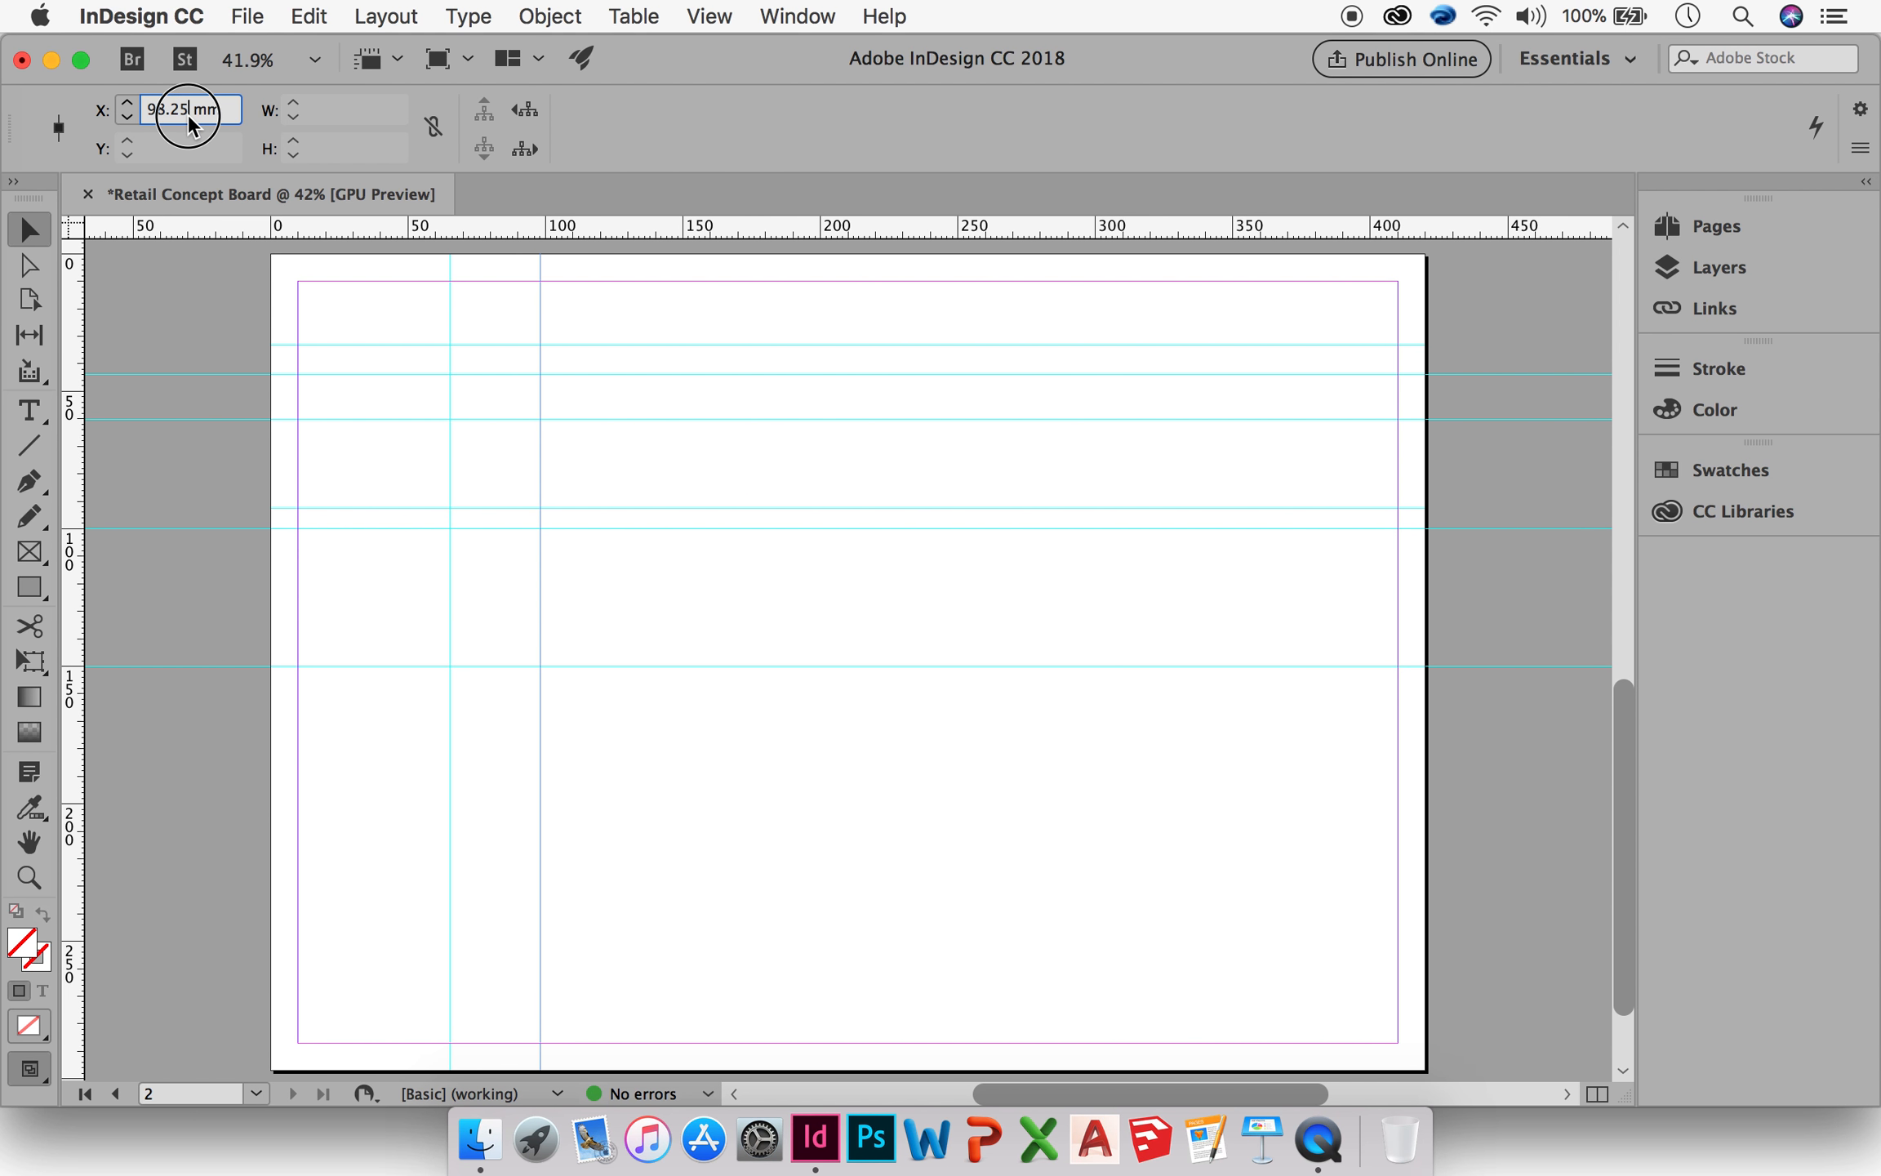
{"action": "type", "text": "100"}
{"action": "key", "text": "Return"}
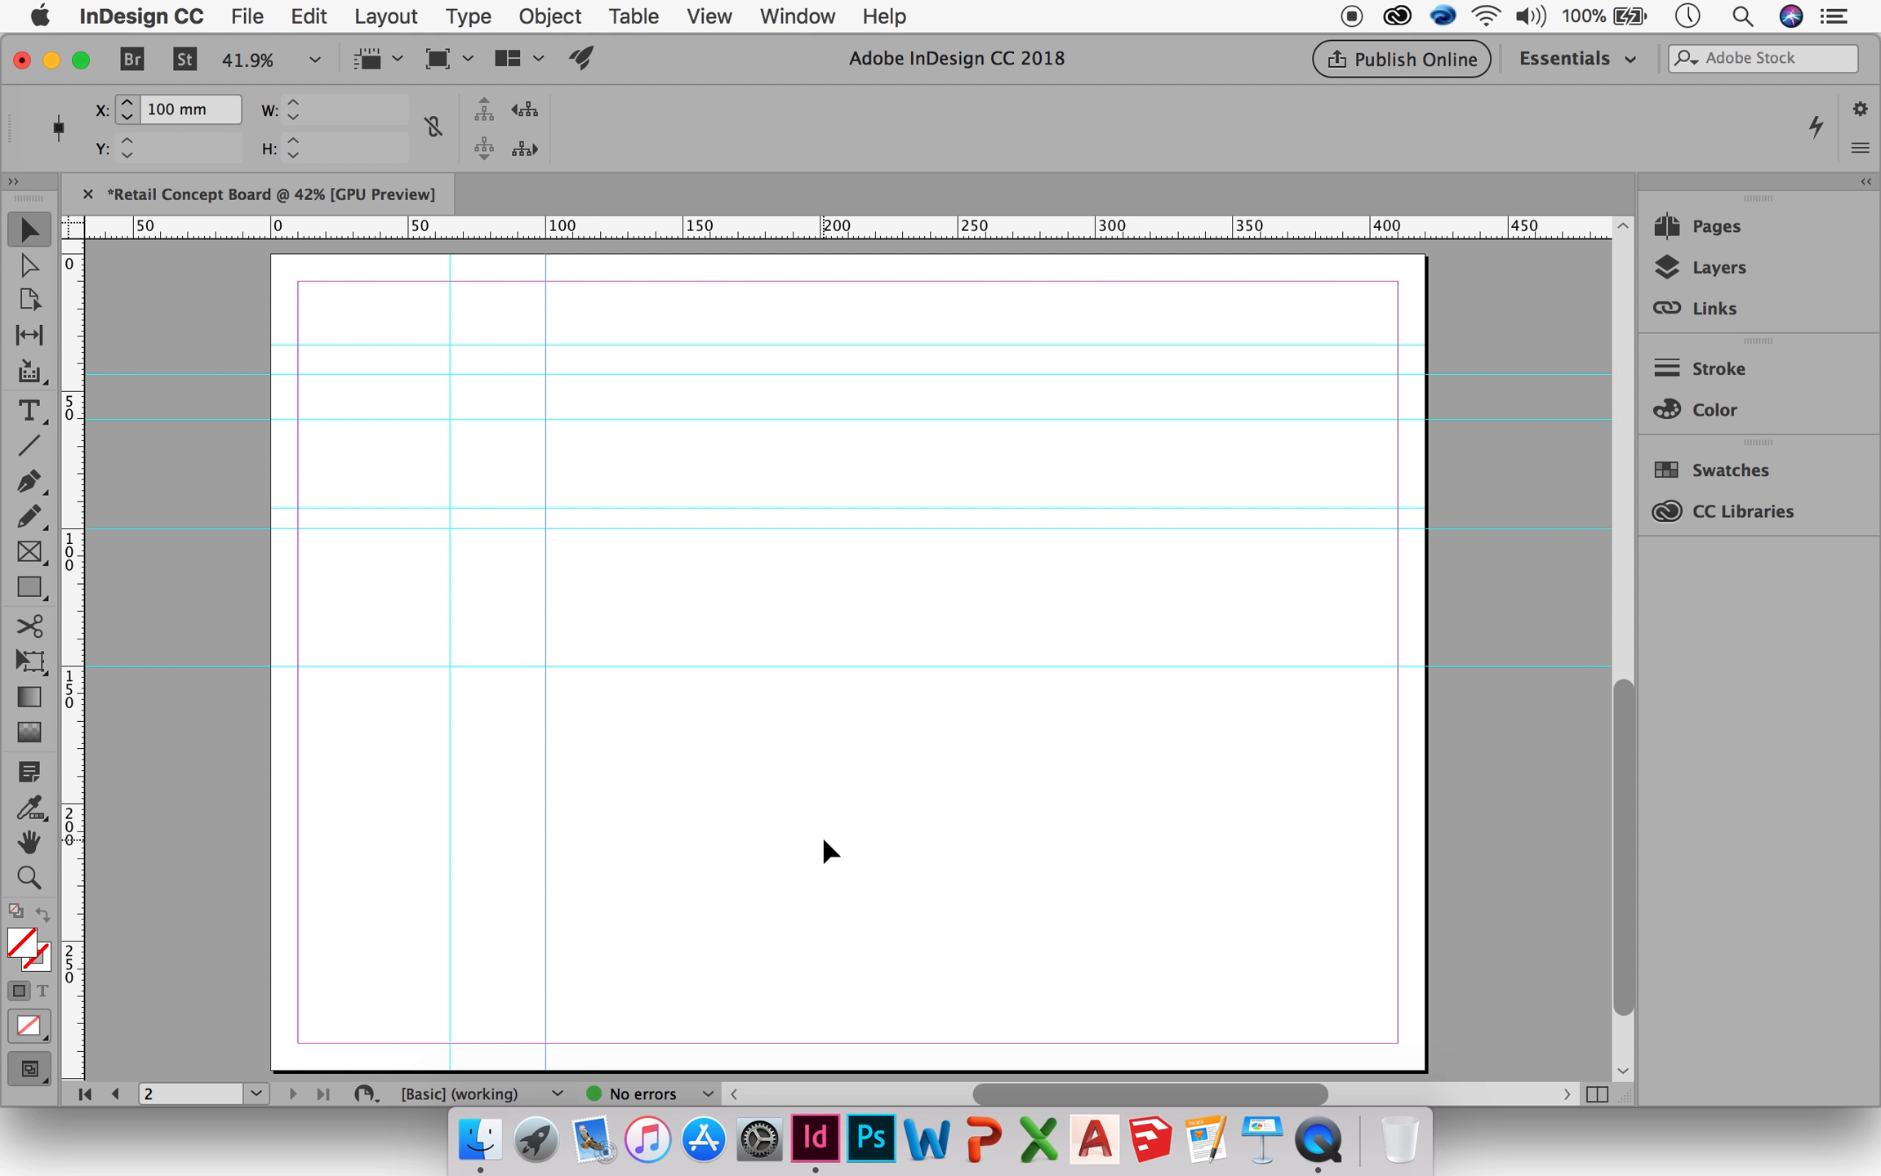
Step: Select all the ruler guides on the page and delete them
{"action": "left_click_drag", "start_coordinate": [821, 834], "coordinate": [394, 308]}
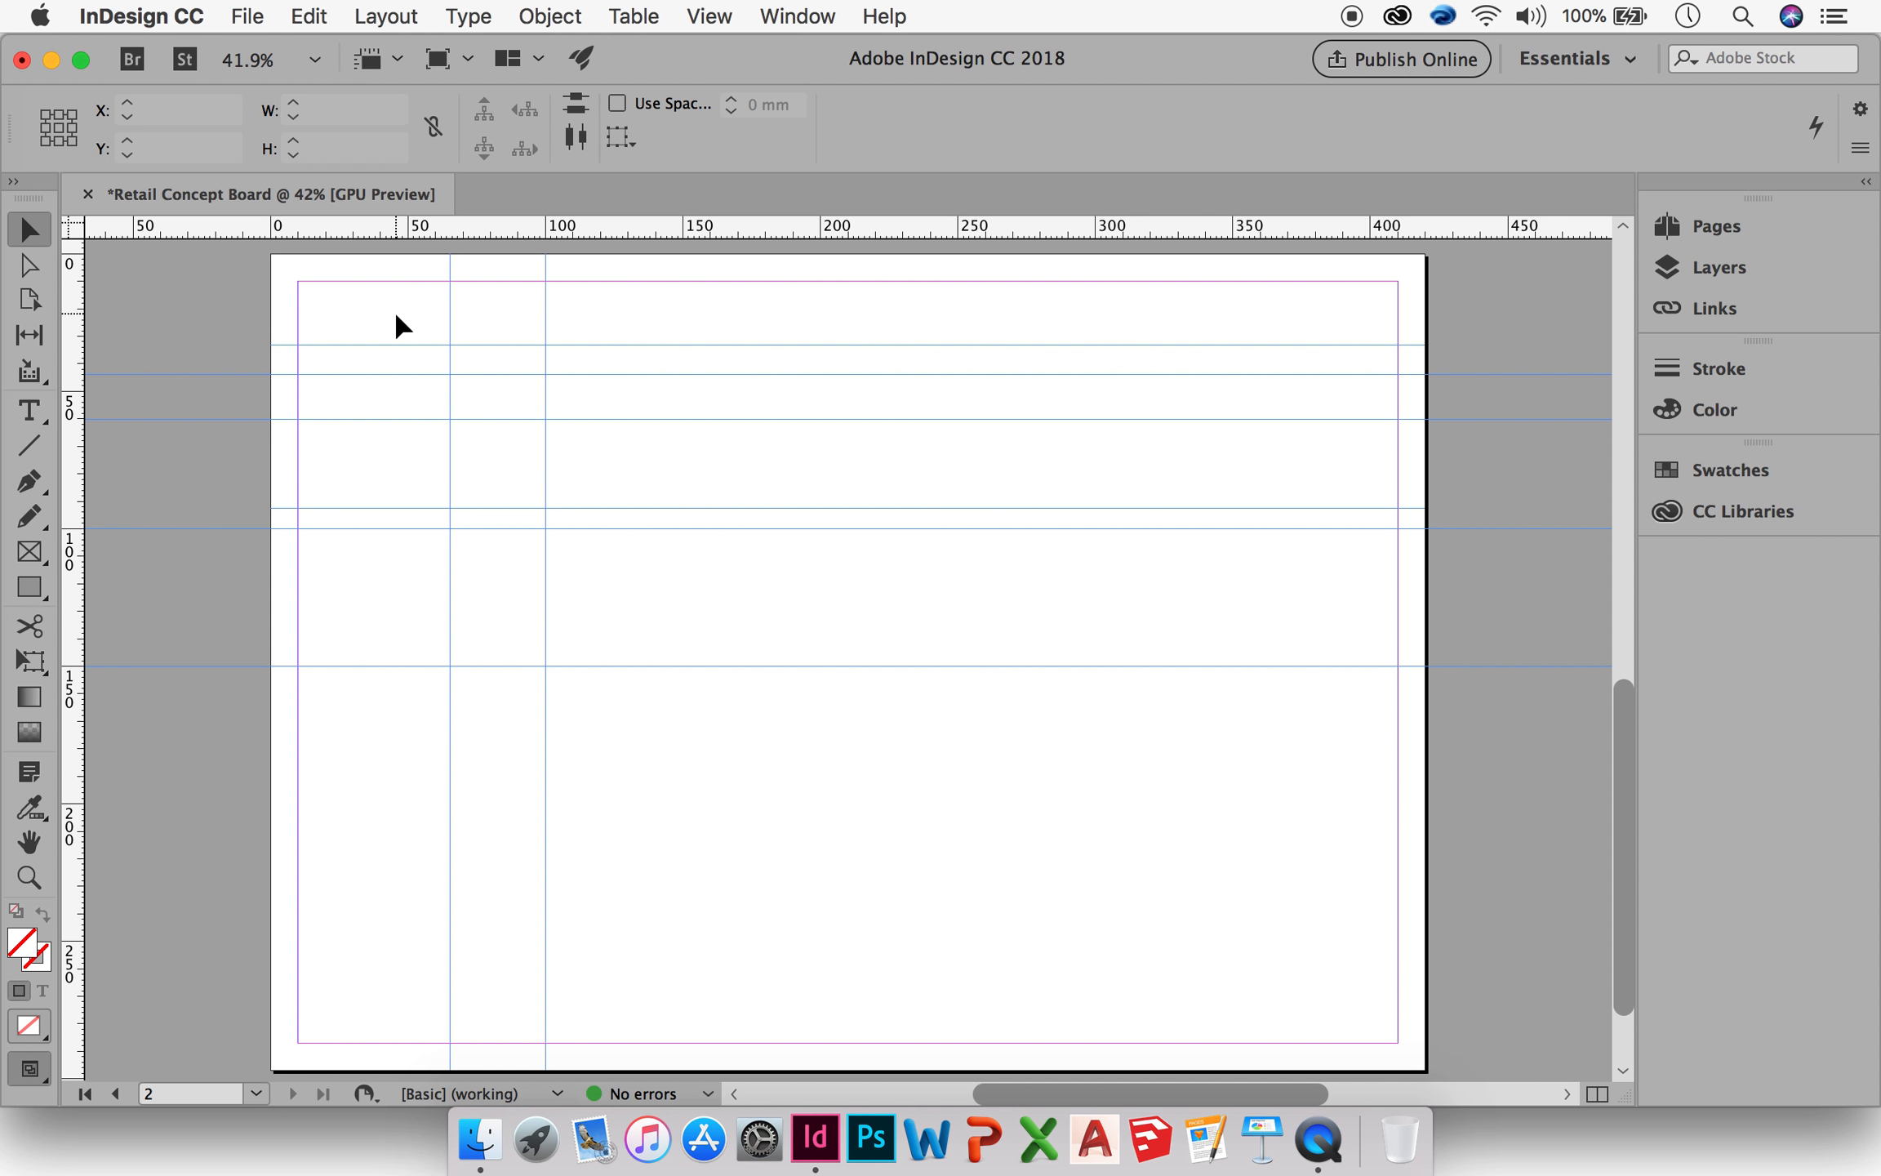
{"action": "key", "text": "Delete"}
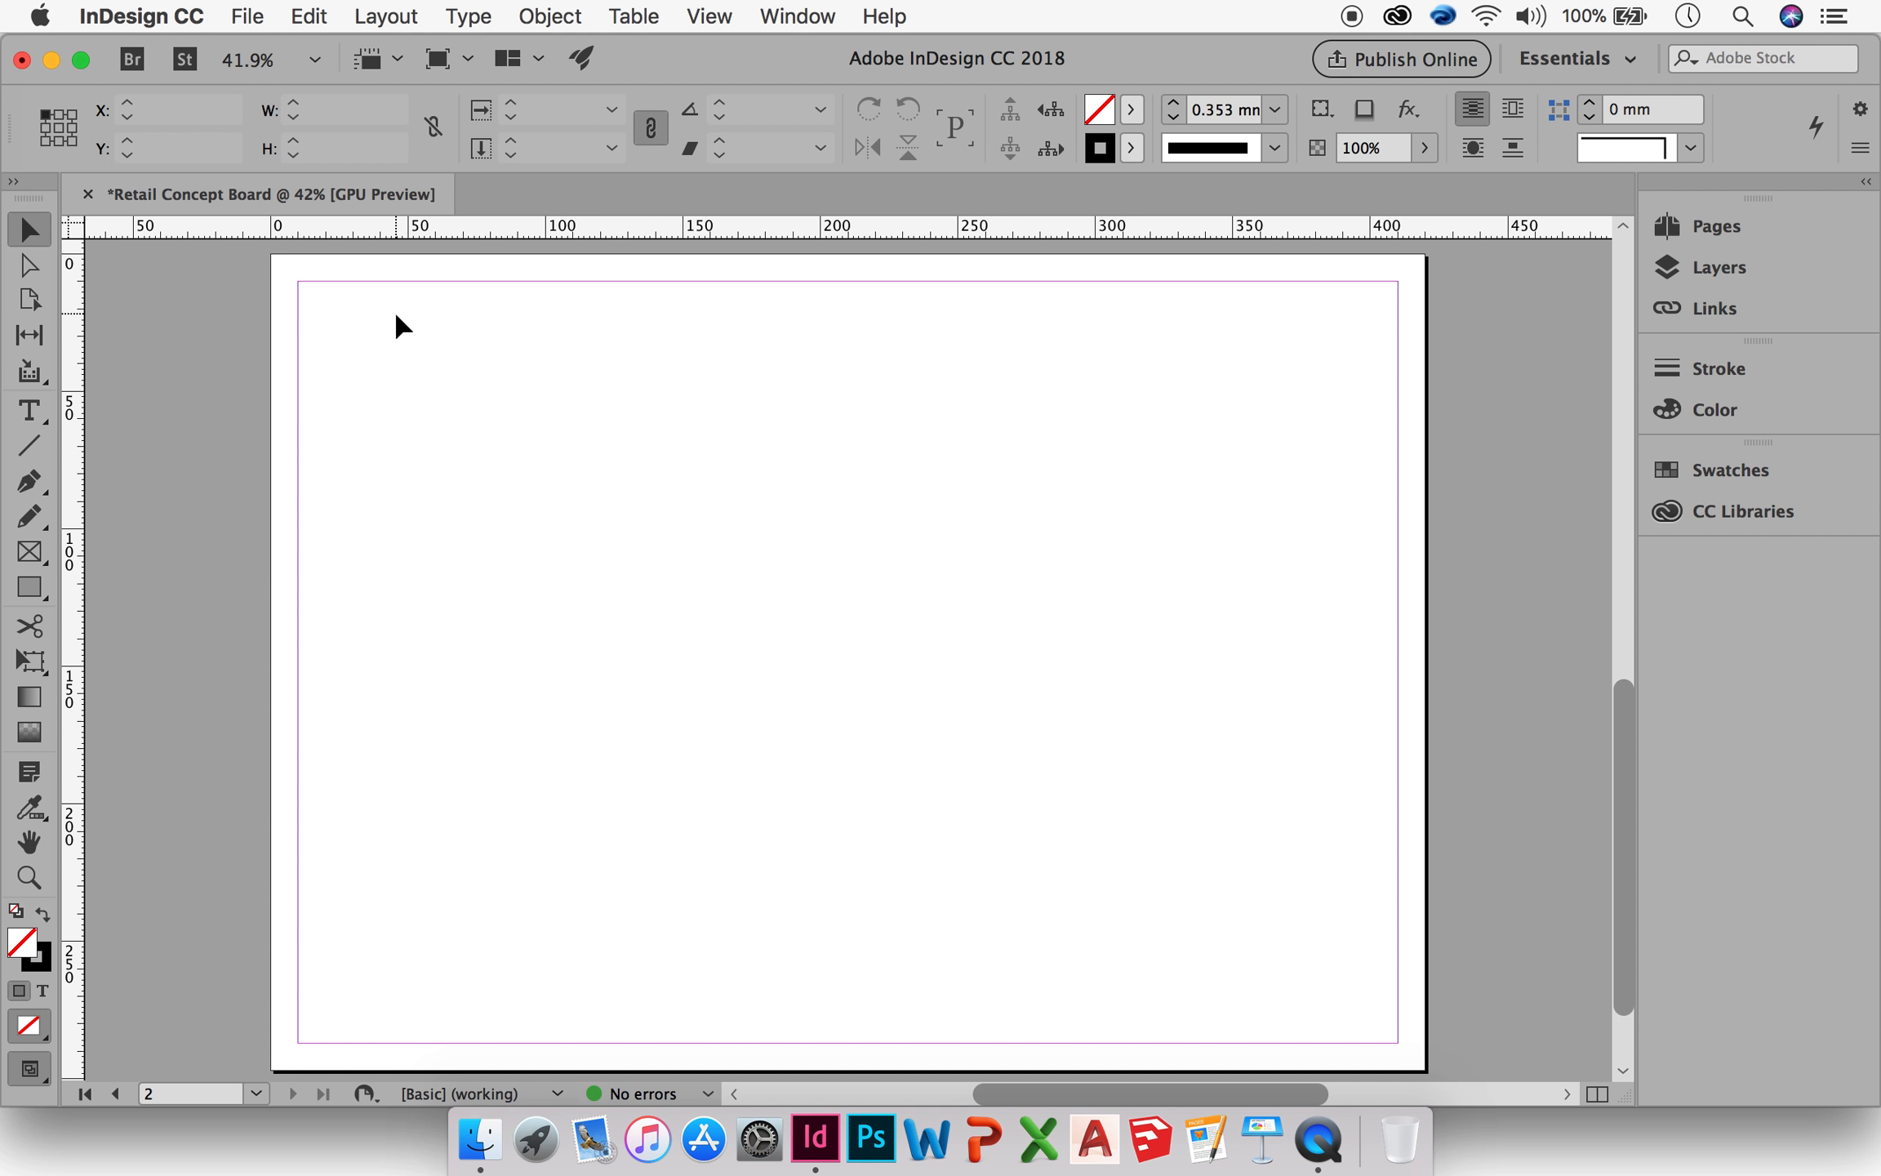
Step: Create a guide grid of 2 rows and 4 columns with 5 mm gutters, fitted to the margins
{"action": "left_click", "coordinate": [384, 16]}
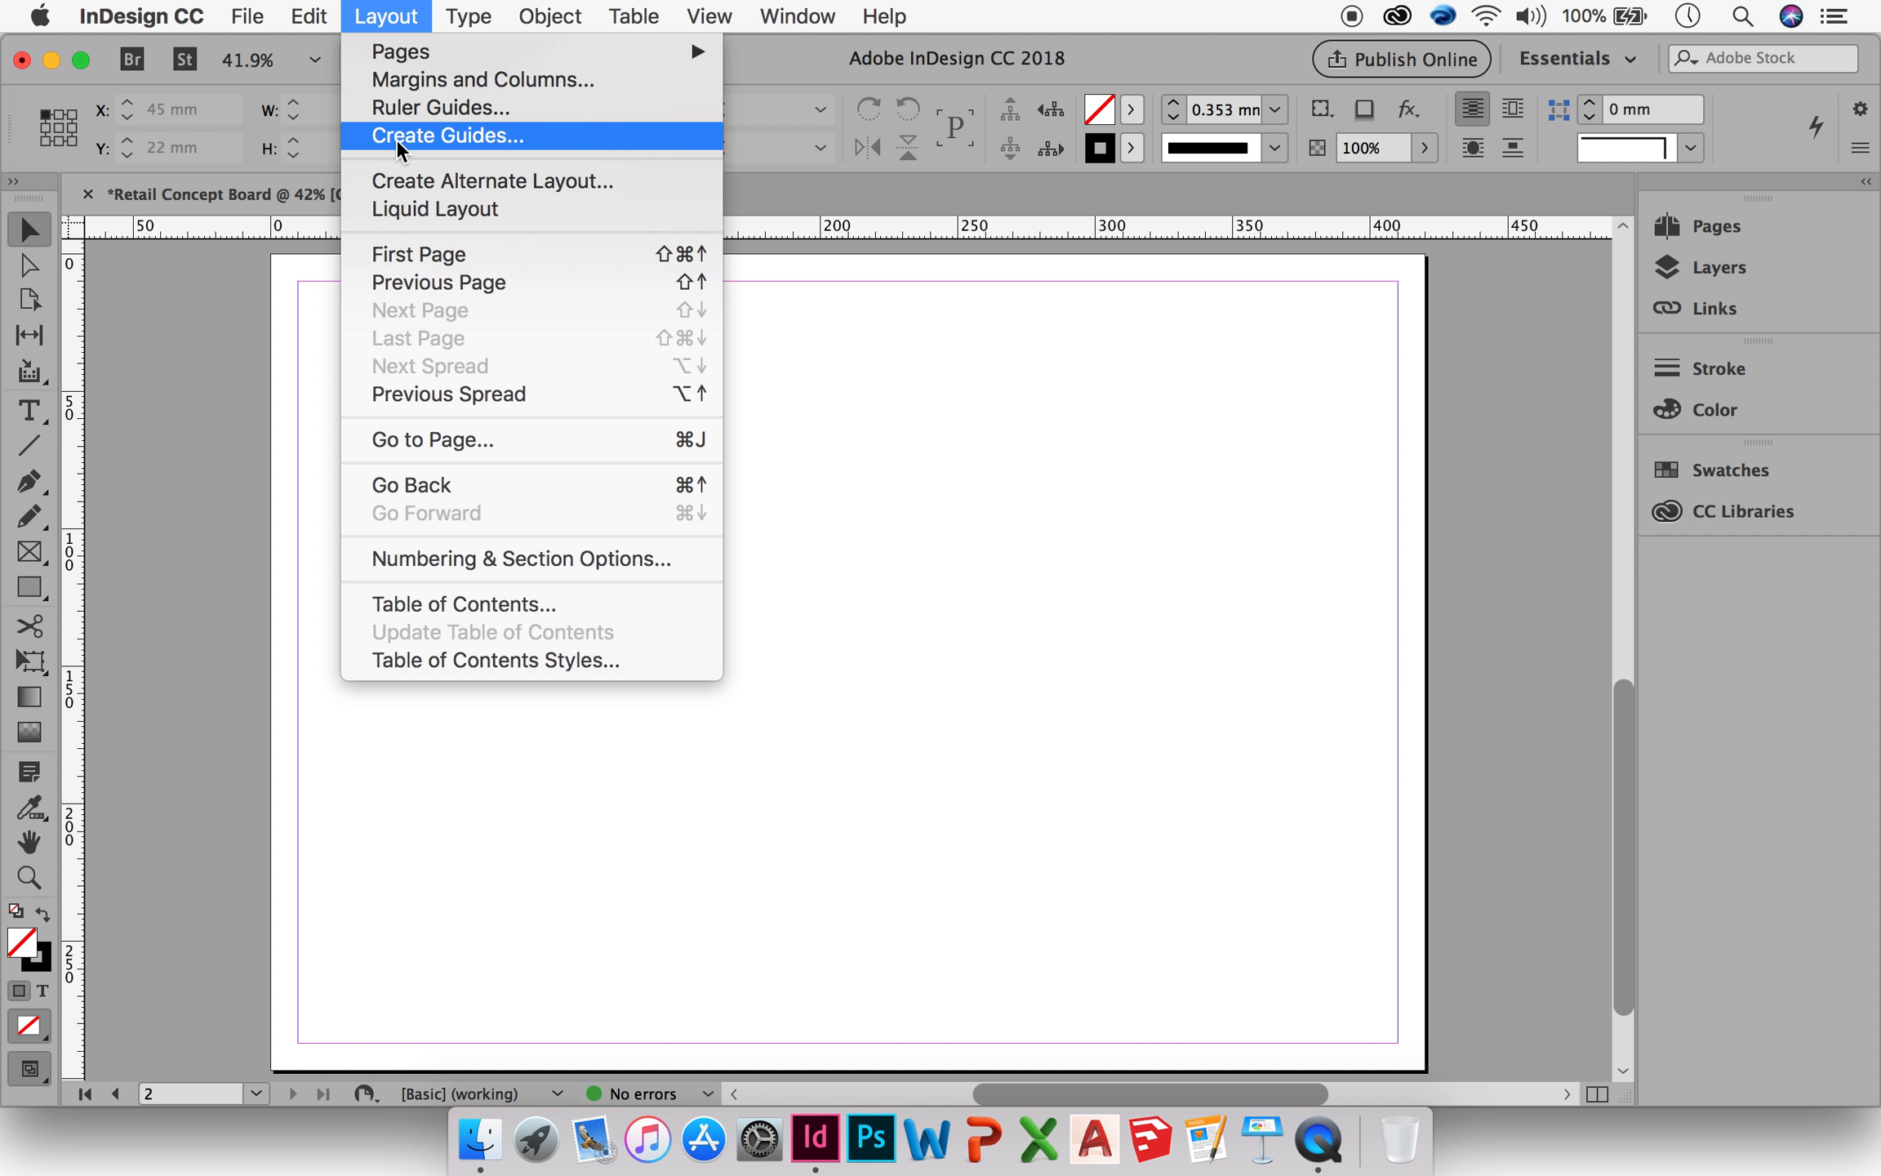
{"action": "left_click", "coordinate": [447, 136]}
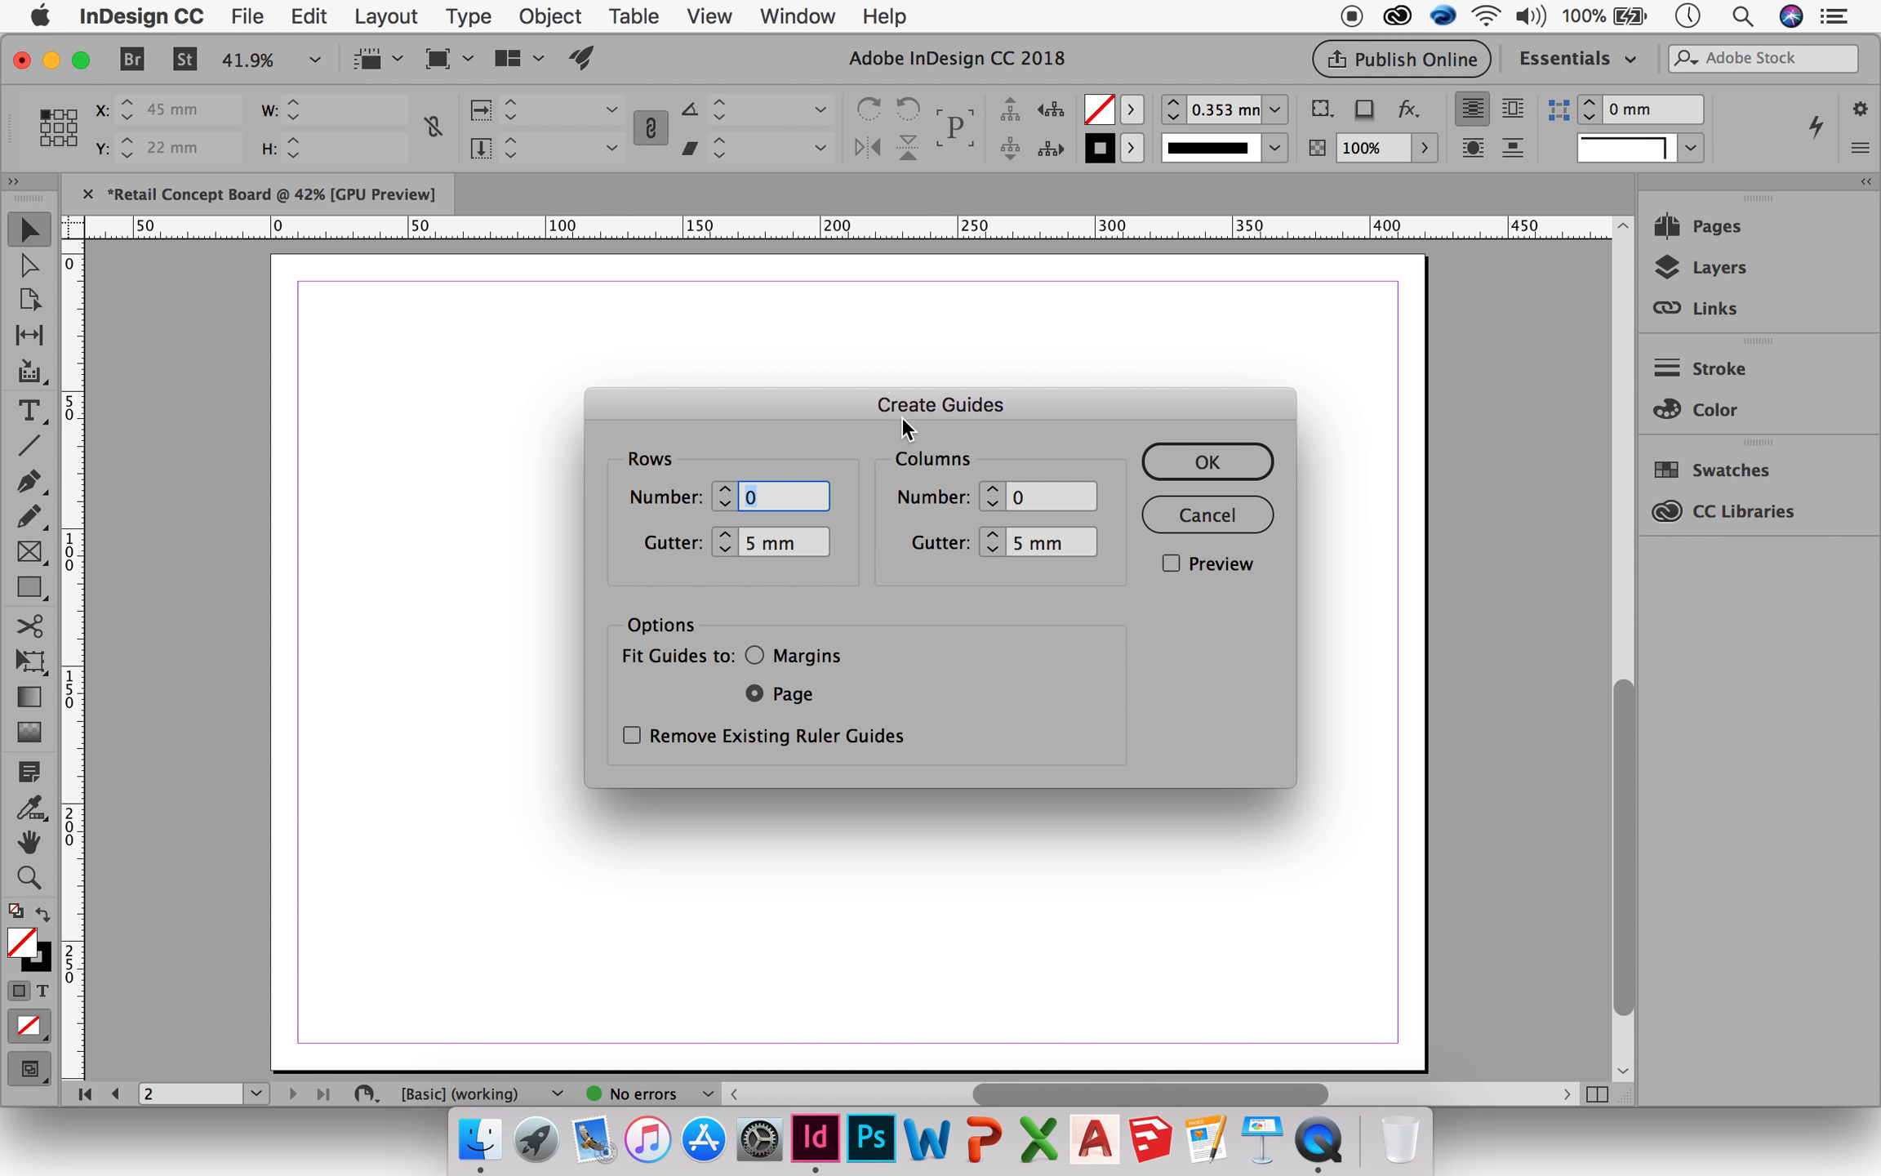
{"action": "left_click_drag", "start_coordinate": [901, 415], "coordinate": [776, 410]}
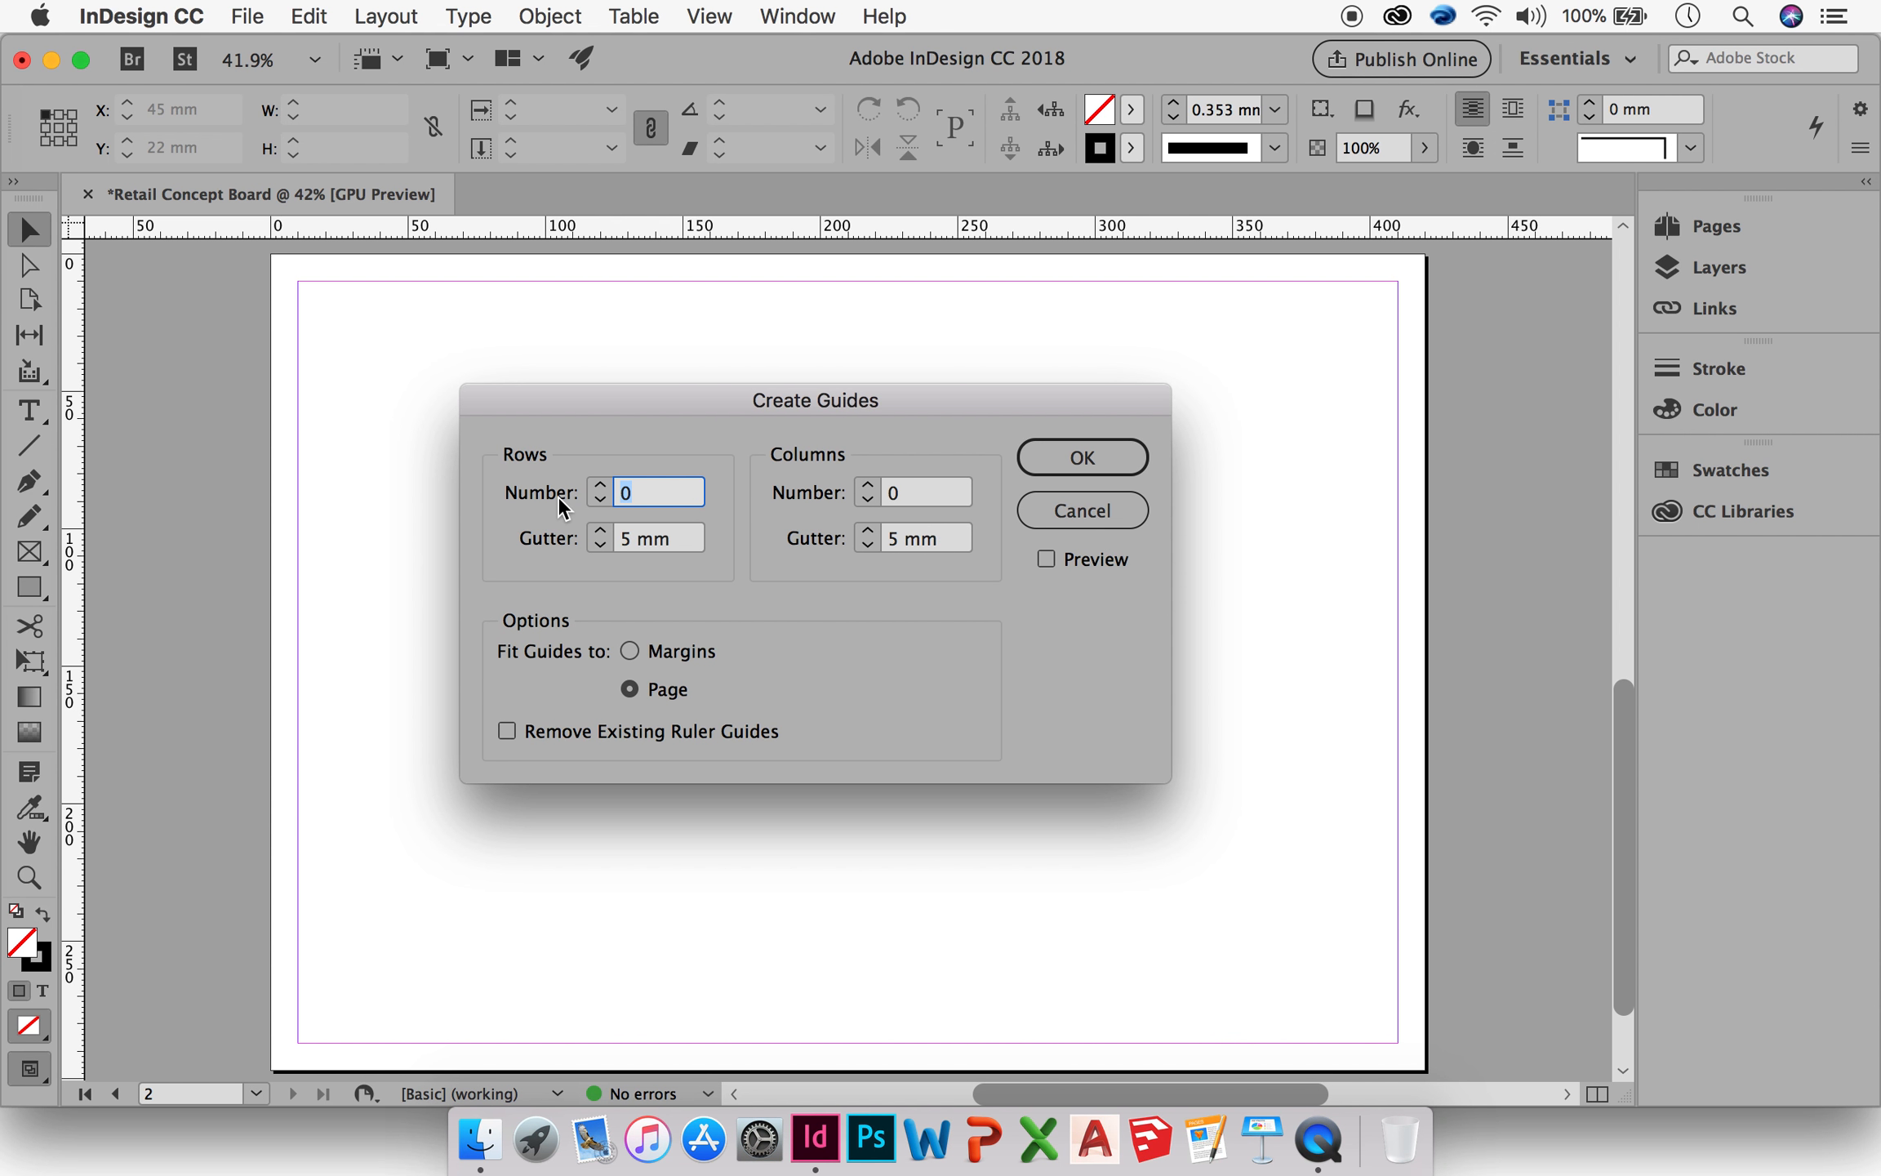
{"action": "left_click", "coordinate": [601, 483]}
{"action": "left_click", "coordinate": [601, 484]}
{"action": "left_click", "coordinate": [867, 486]}
{"action": "left_click", "coordinate": [866, 487]}
{"action": "left_click", "coordinate": [866, 486]}
{"action": "left_click", "coordinate": [630, 652]}
{"action": "left_click", "coordinate": [1068, 437]}
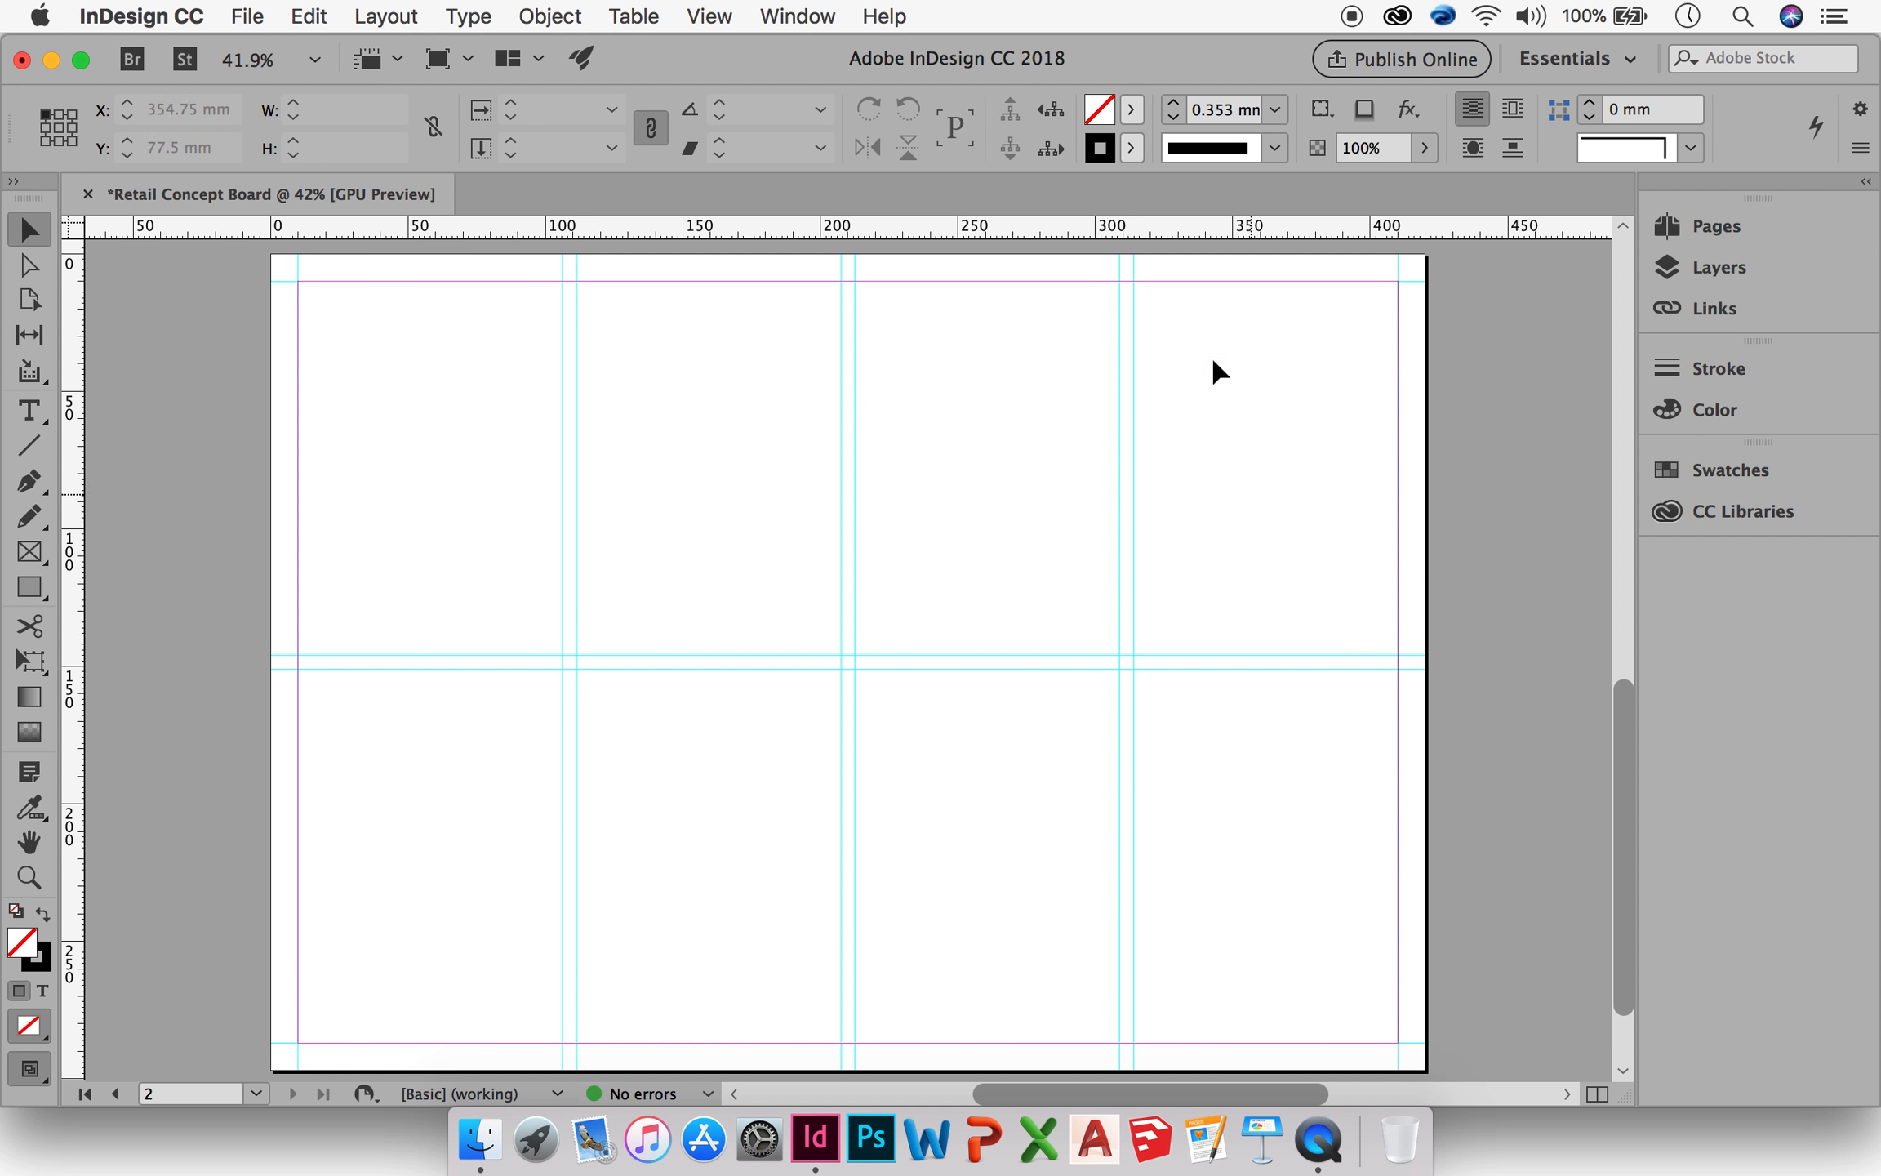
{"action": "mouse_move", "coordinate": [1162, 232]}
{"action": "left_mouse_down"}
{"action": "mouse_move", "coordinate": [1146, 378]}
{"action": "mouse_move", "coordinate": [1172, 455]}
{"action": "mouse_move", "coordinate": [1184, 235]}
{"action": "left_mouse_up"}
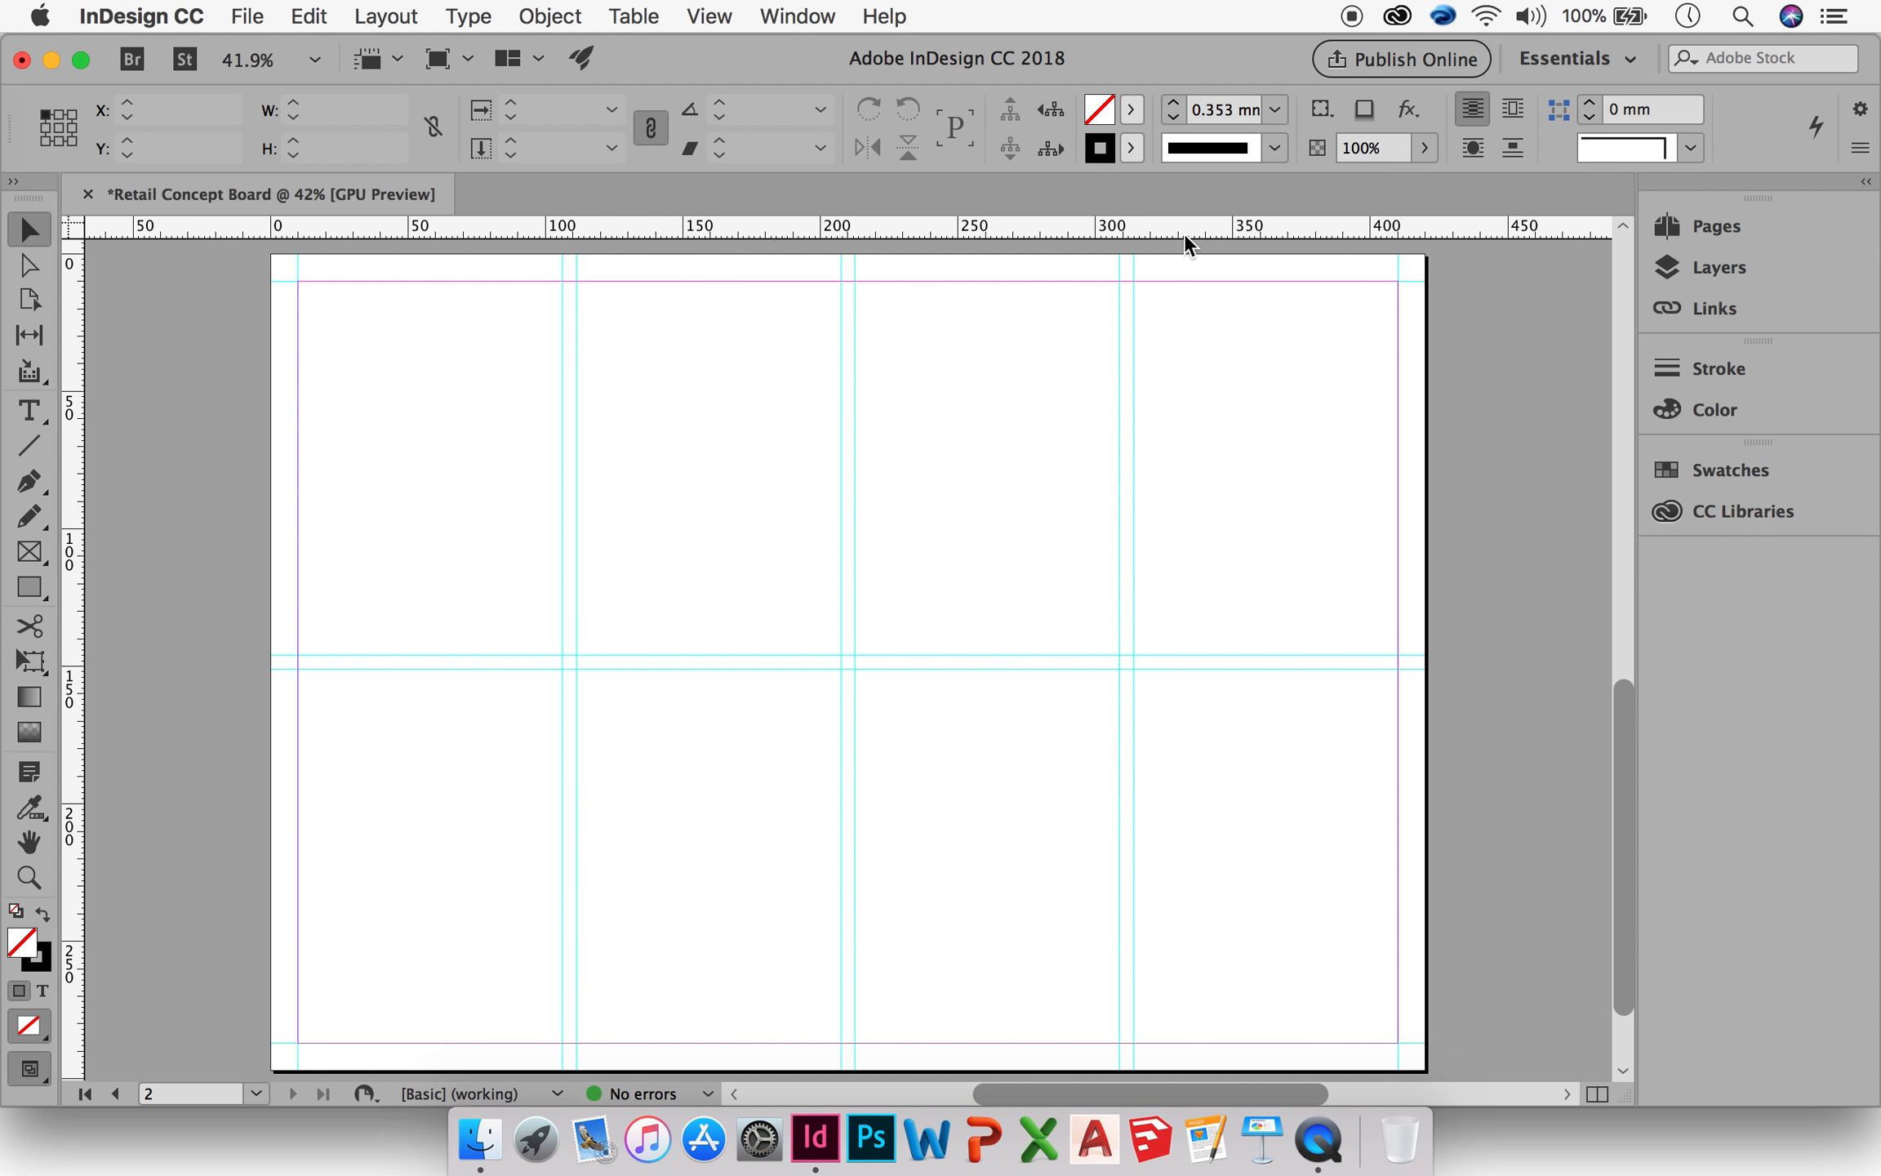